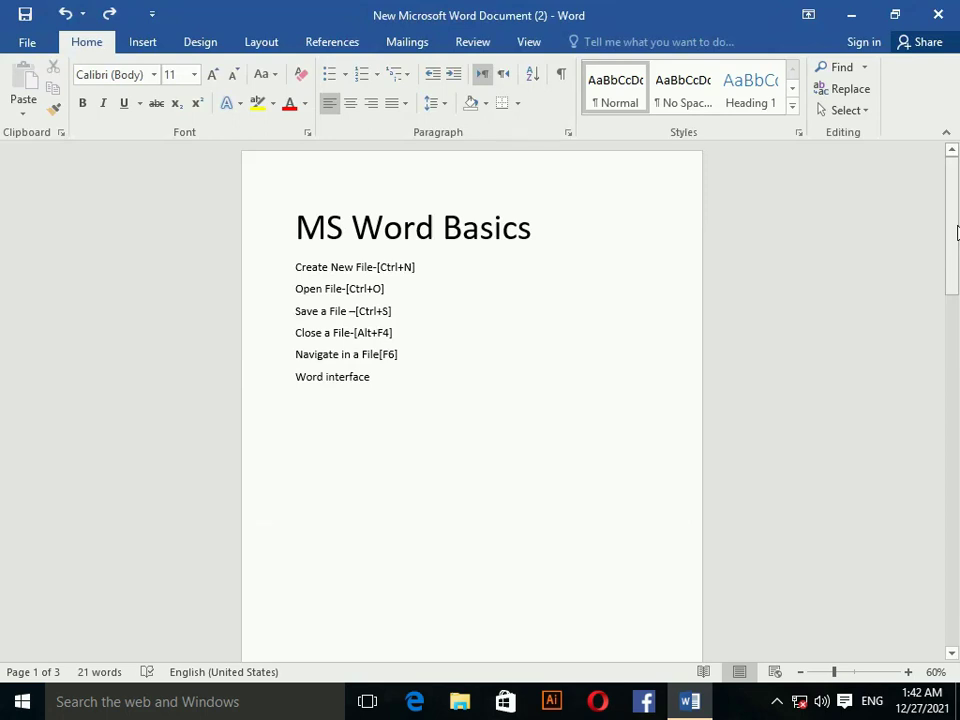
- Minimise the open document, launch Word 2016 again and maximise its start window
left_click(858, 17)
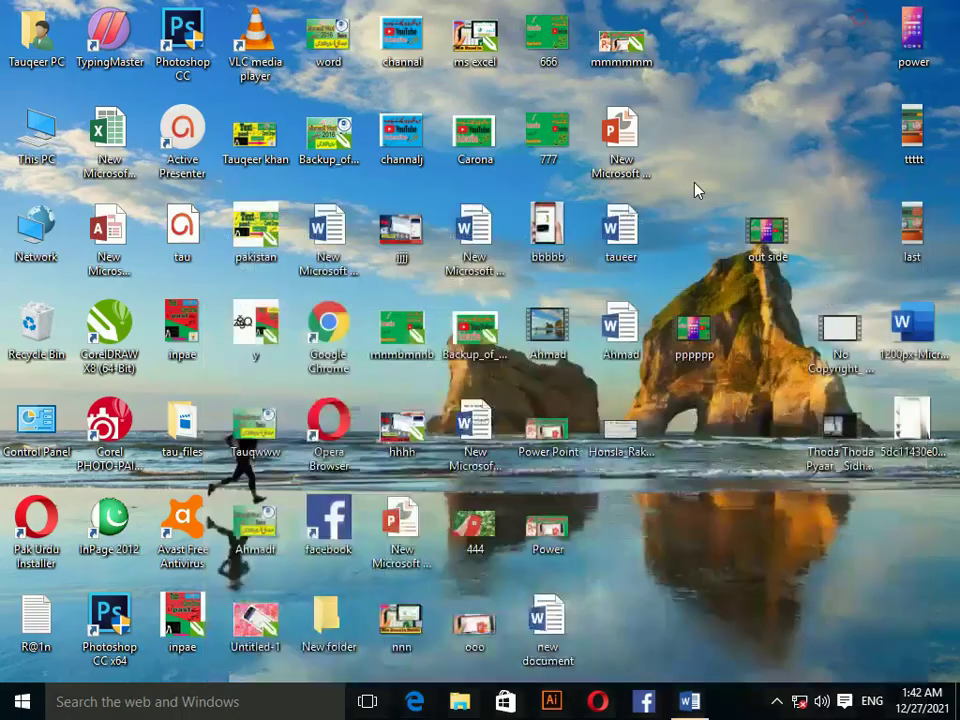
left_click(22, 704)
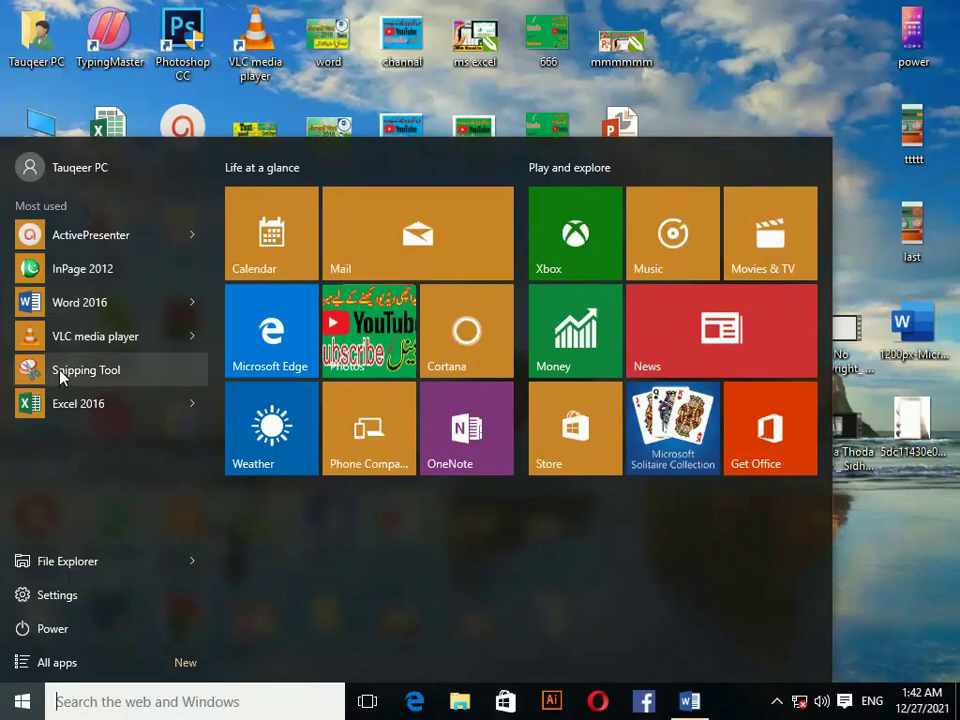
left_click(99, 302)
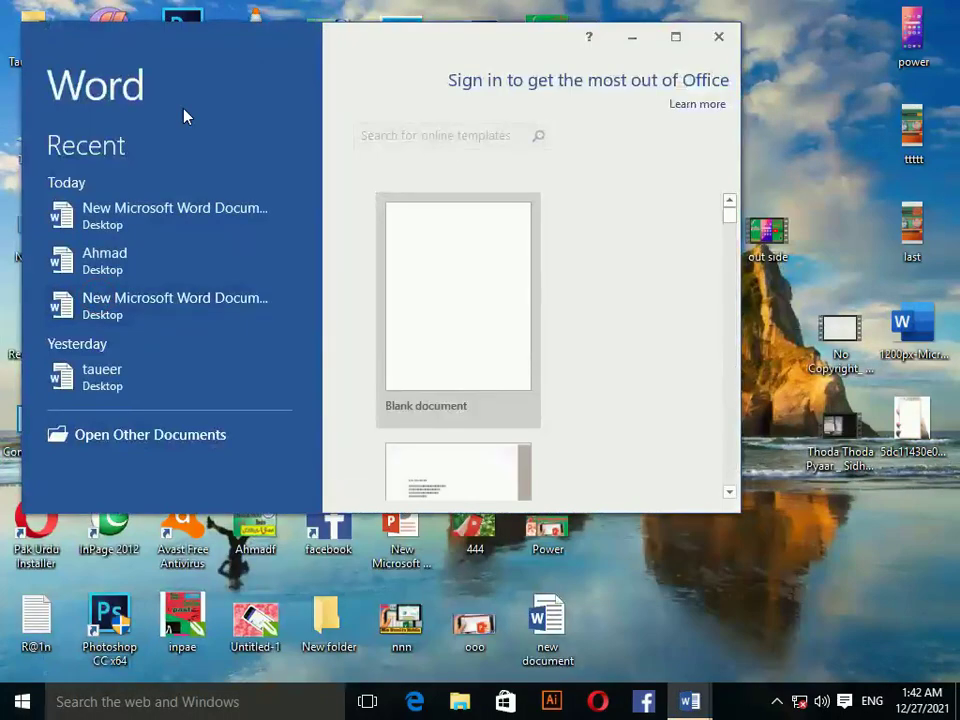
left_click(675, 36)
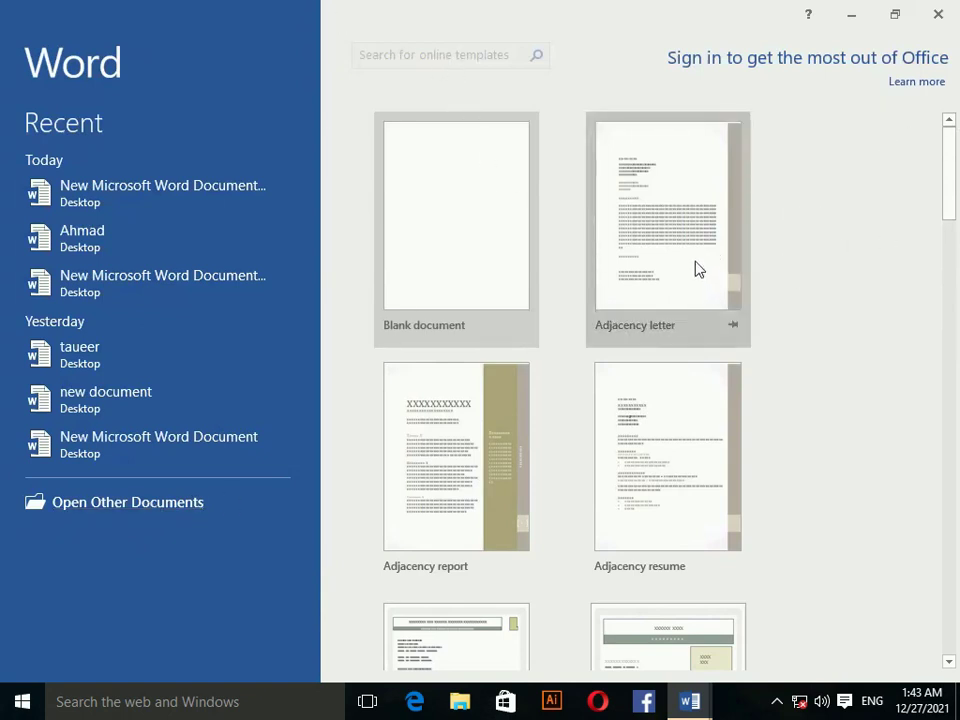
- Browse through the document templates offered on the start screen, back to the Blank document template
scroll(641, 262, "down", 10)
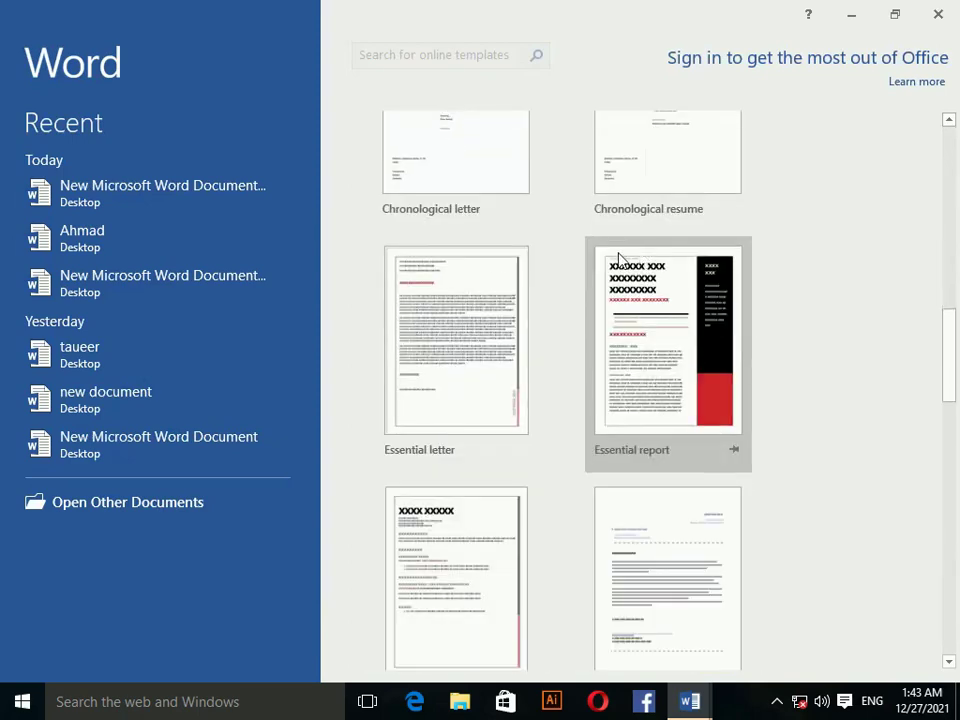
scroll(519, 270, "down", 3)
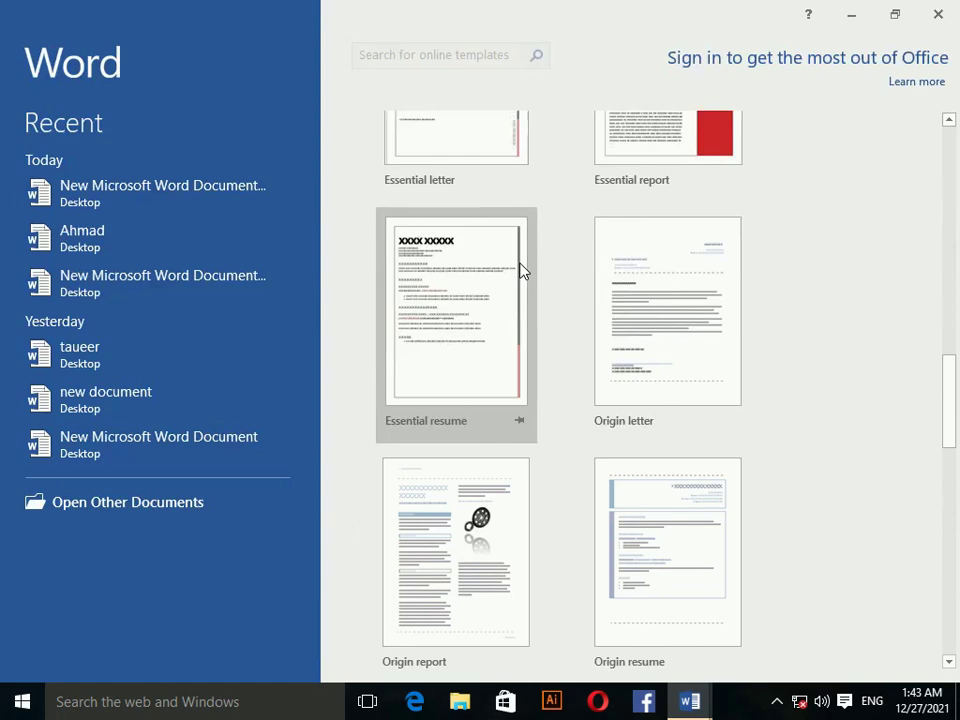
scroll(519, 270, "down", 3)
scroll(519, 268, "up", 3)
scroll(514, 262, "up", 12)
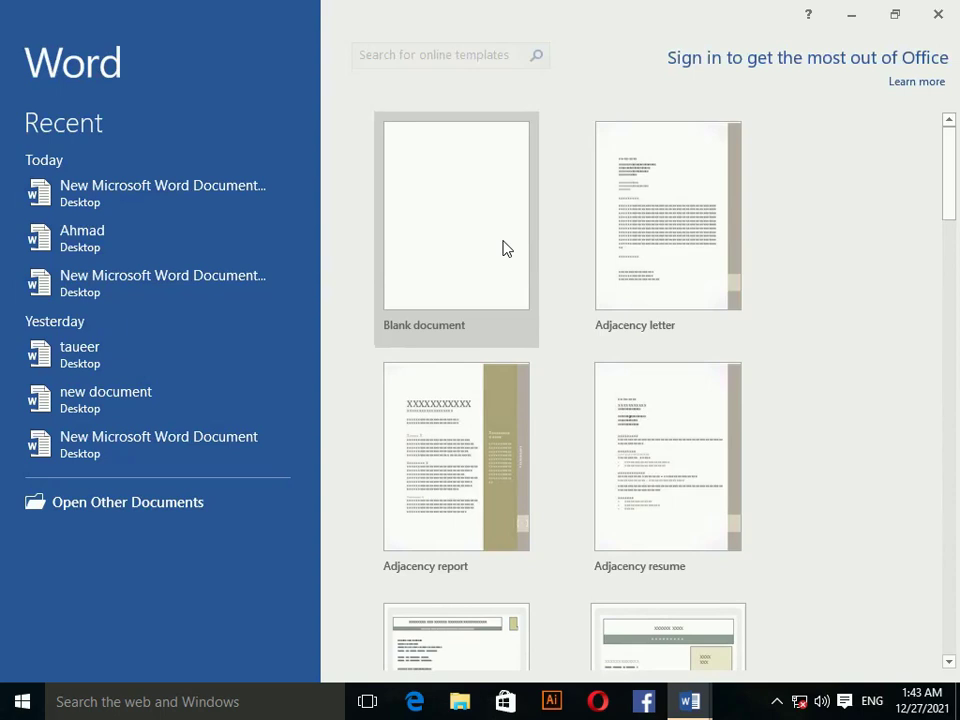
left_click(536, 60)
scroll(576, 492, "down", 2)
scroll(576, 489, "up", 2)
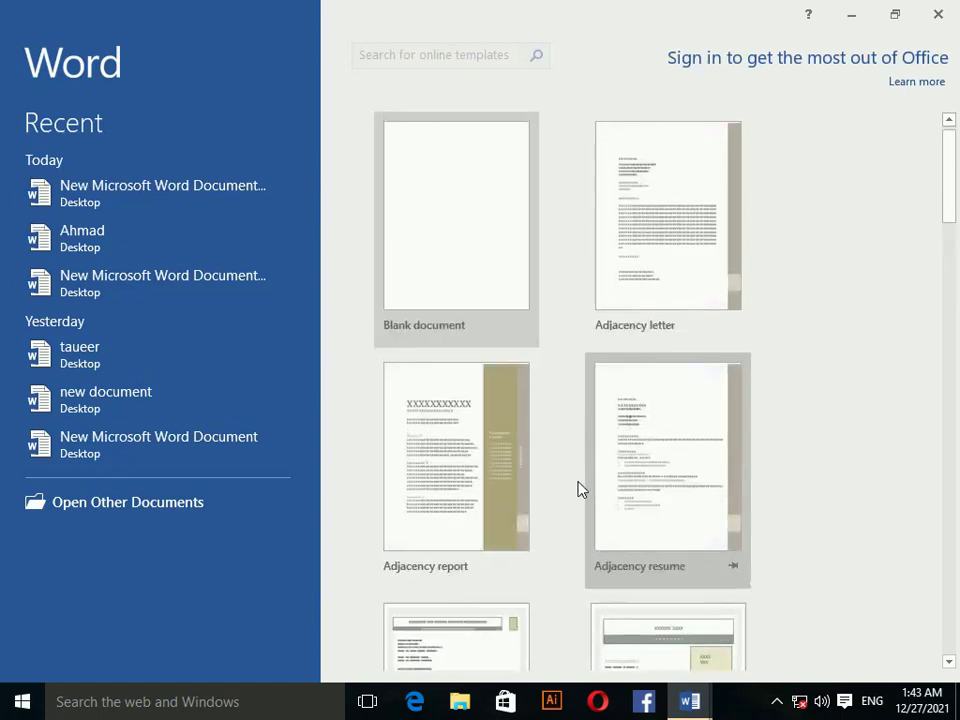
- Create a blank document from the start screen and two further new blank documents, restoring the second one to a smaller window
left_click(437, 211)
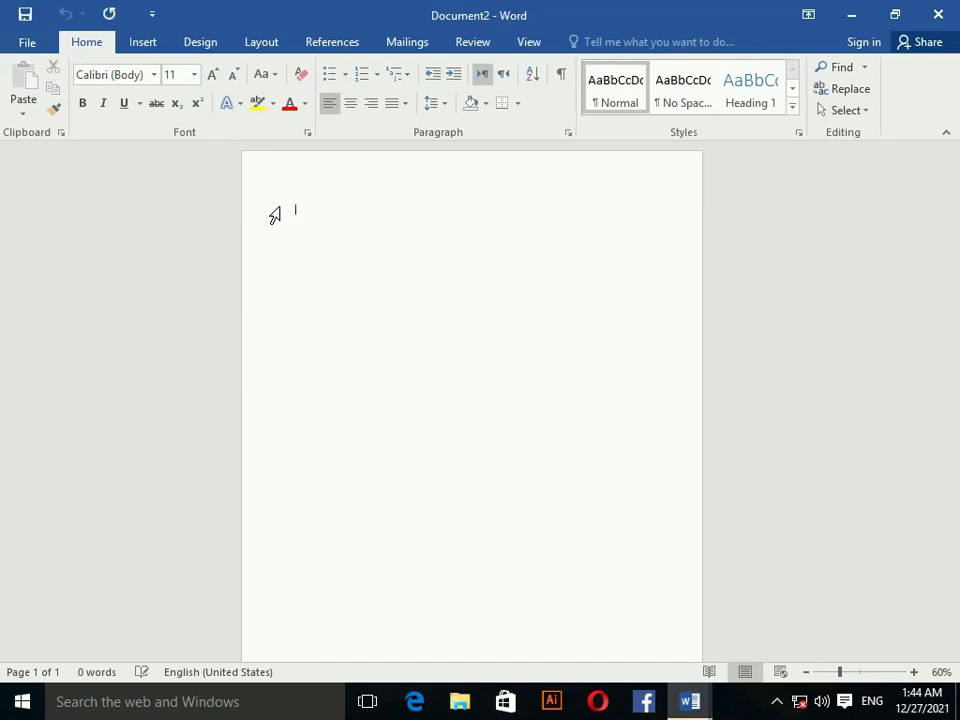
key("ctrl+n")
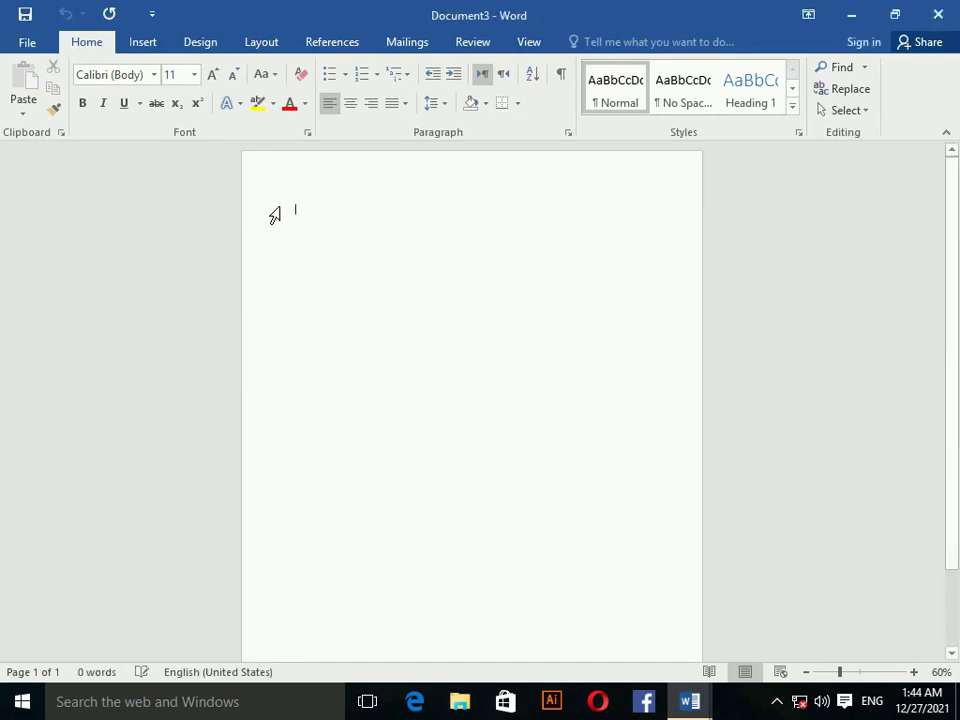
double_click(496, 25)
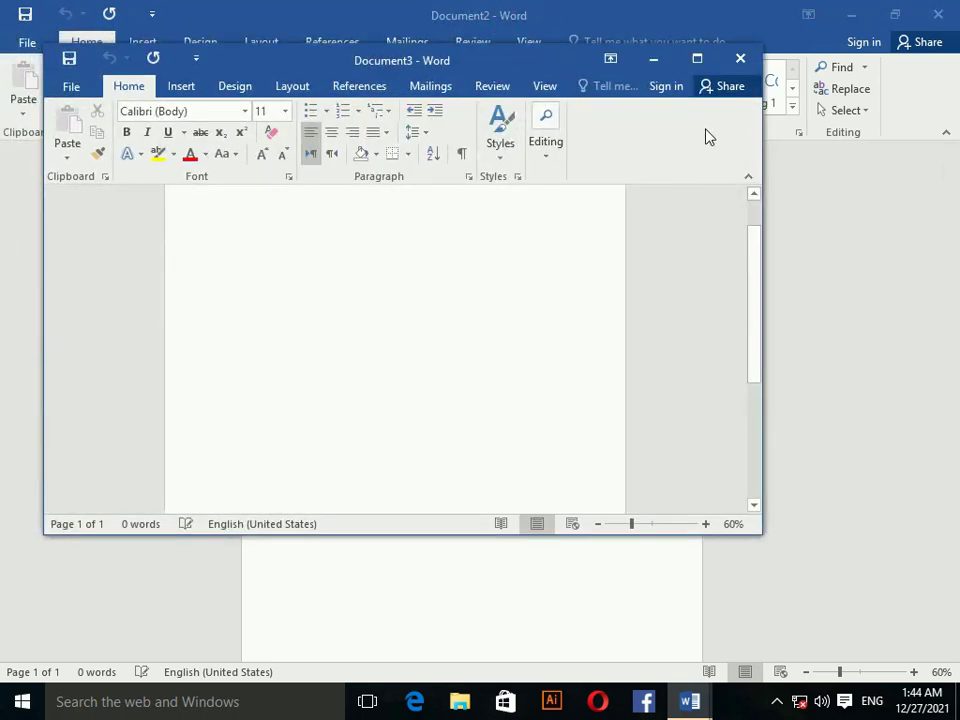
key("ctrl+n")
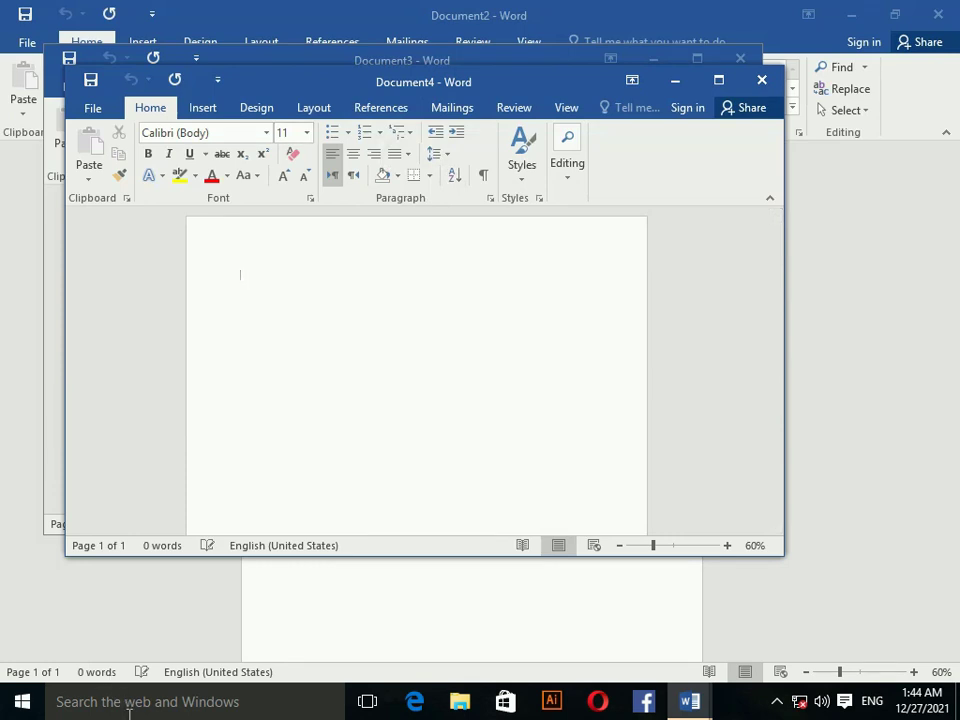
- Launch Word once more through the Windows Run dialog with the command winword
key("super+r")
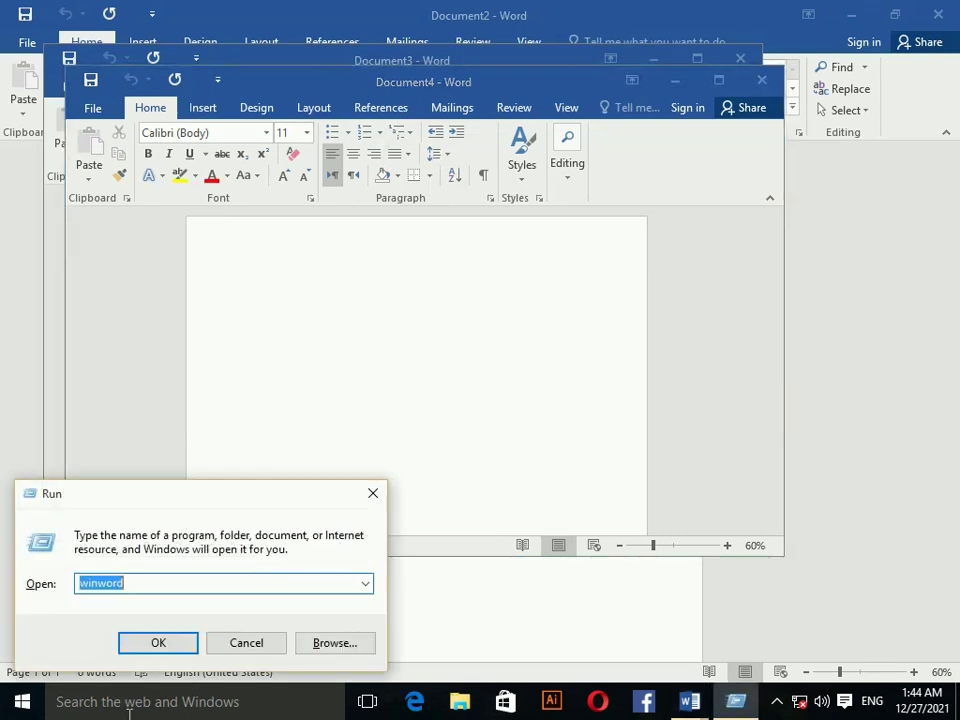
key("BackSpace")
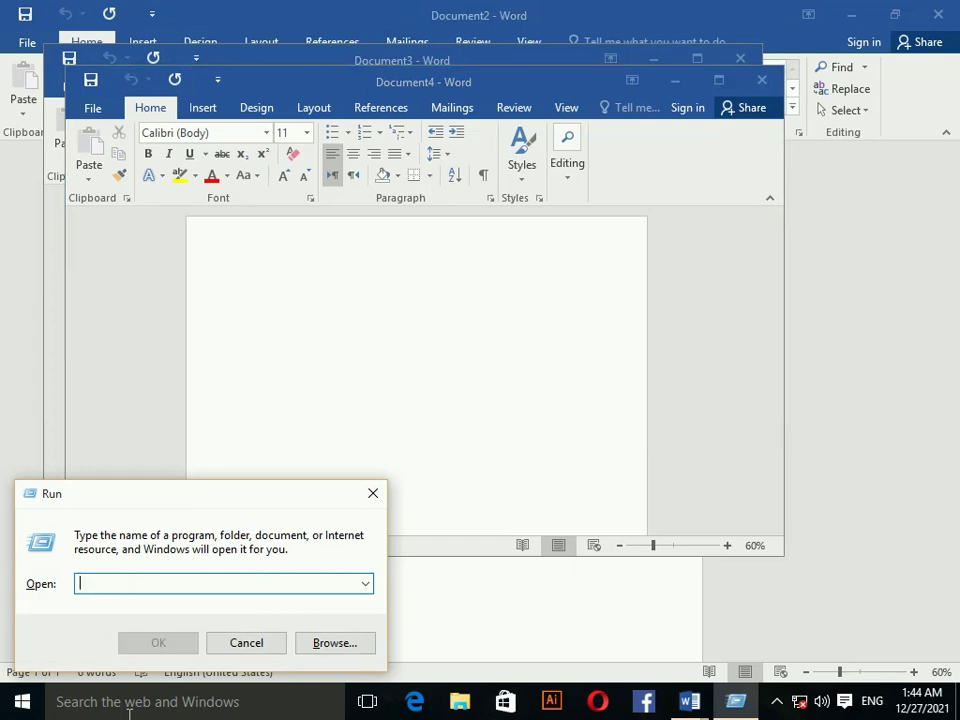
type("win")
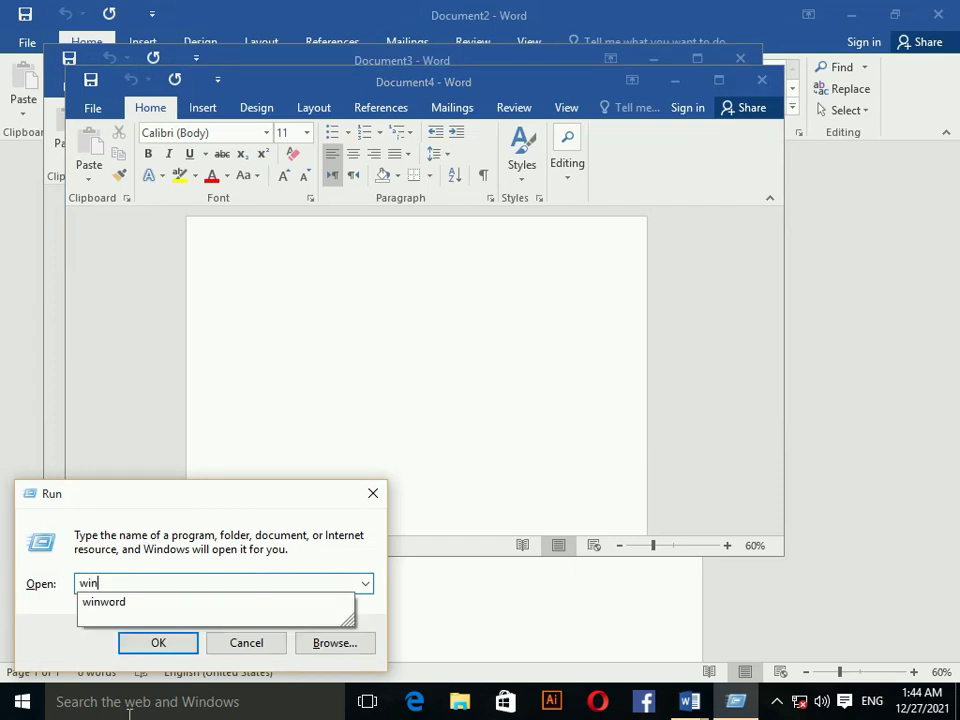
type("wie")
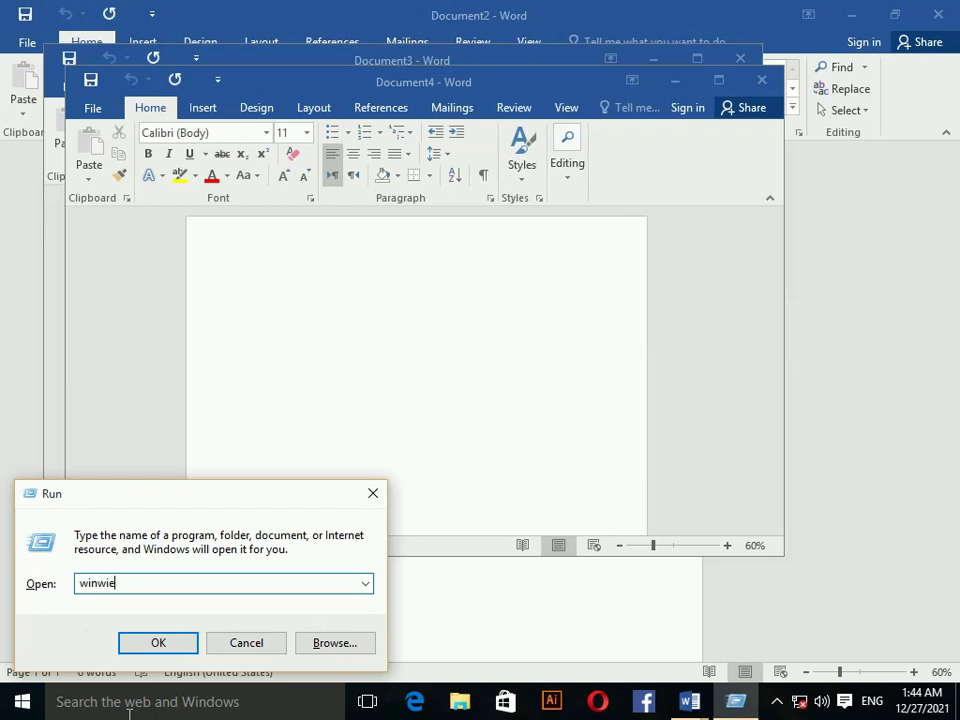
key("BackSpace")
key("BackSpace")
type("i")
key("BackSpace")
type("ord")
key("Return")
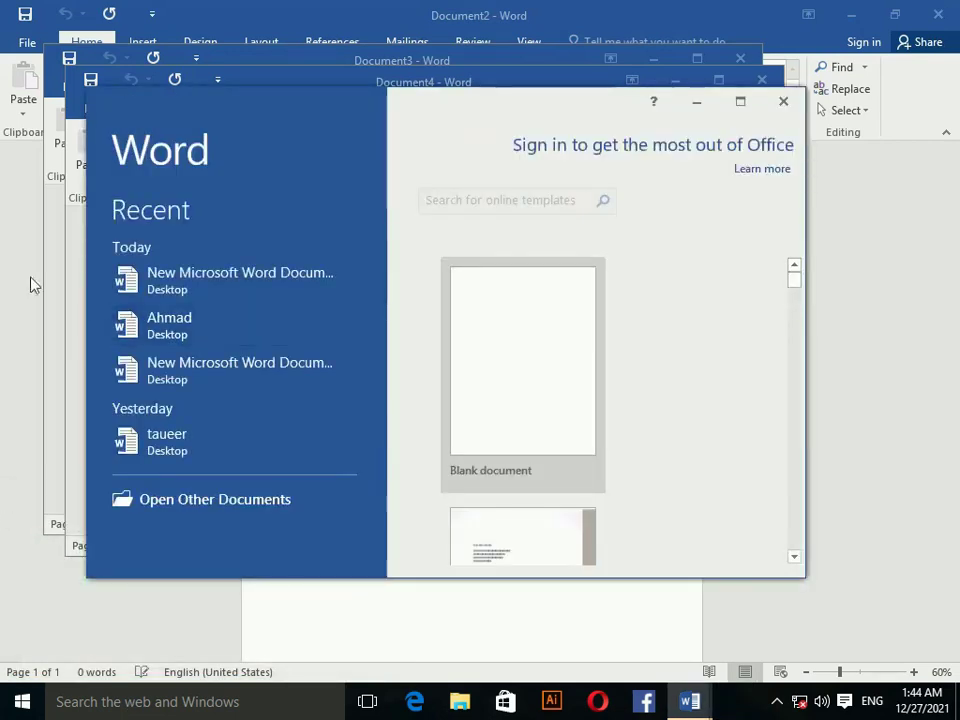
- Close the new start window, Document4 and Document3, and close New Microsoft Word Document (2) without saving its changes
left_click(787, 108)
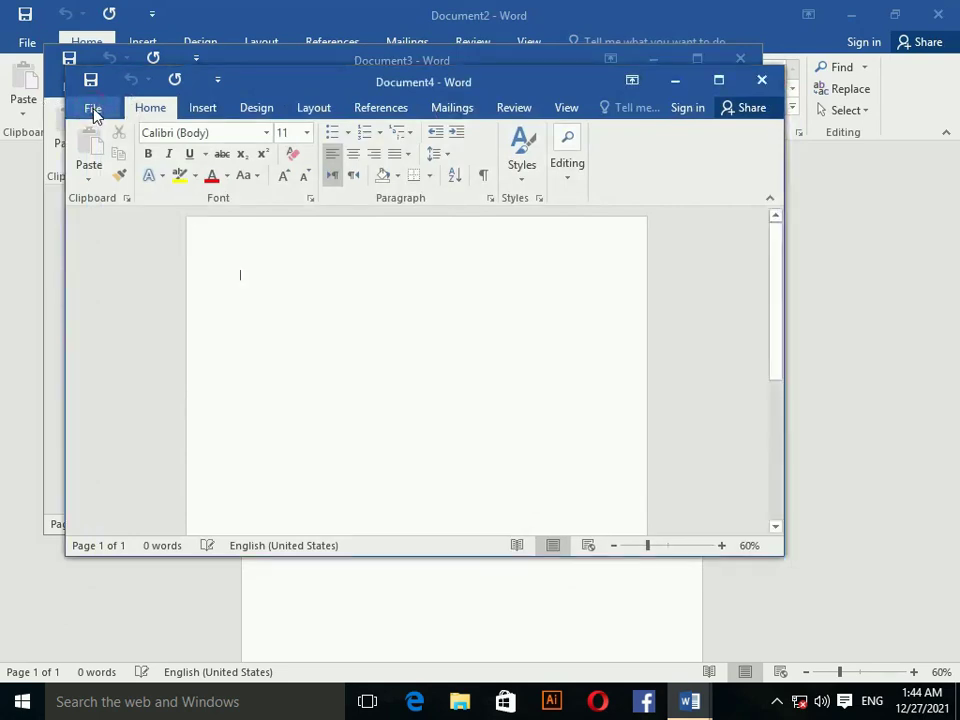
left_click(93, 113)
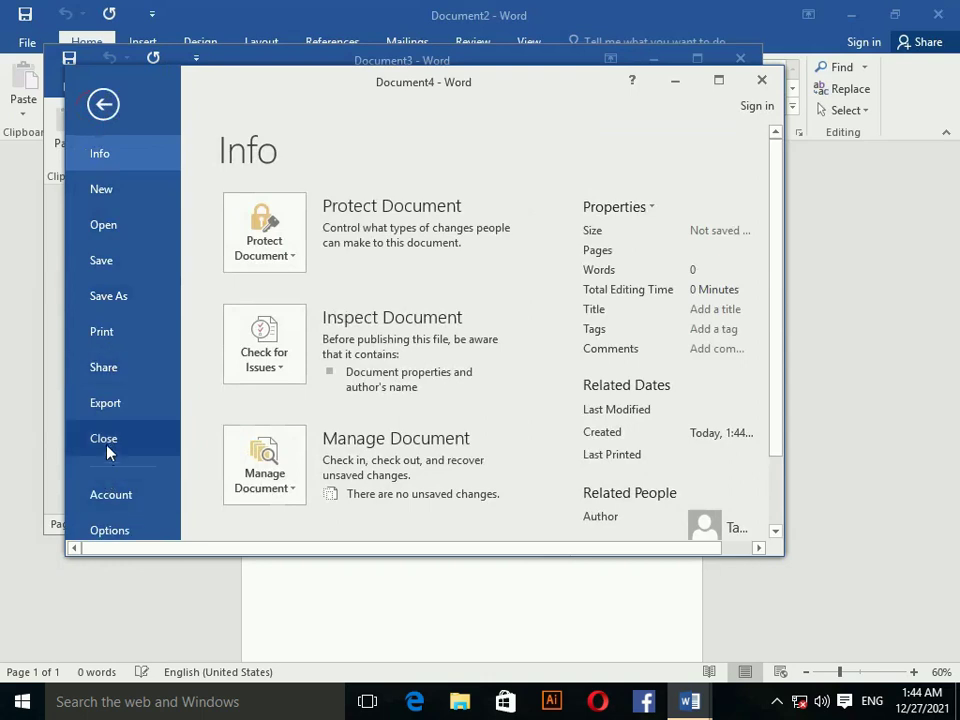
left_click(106, 443)
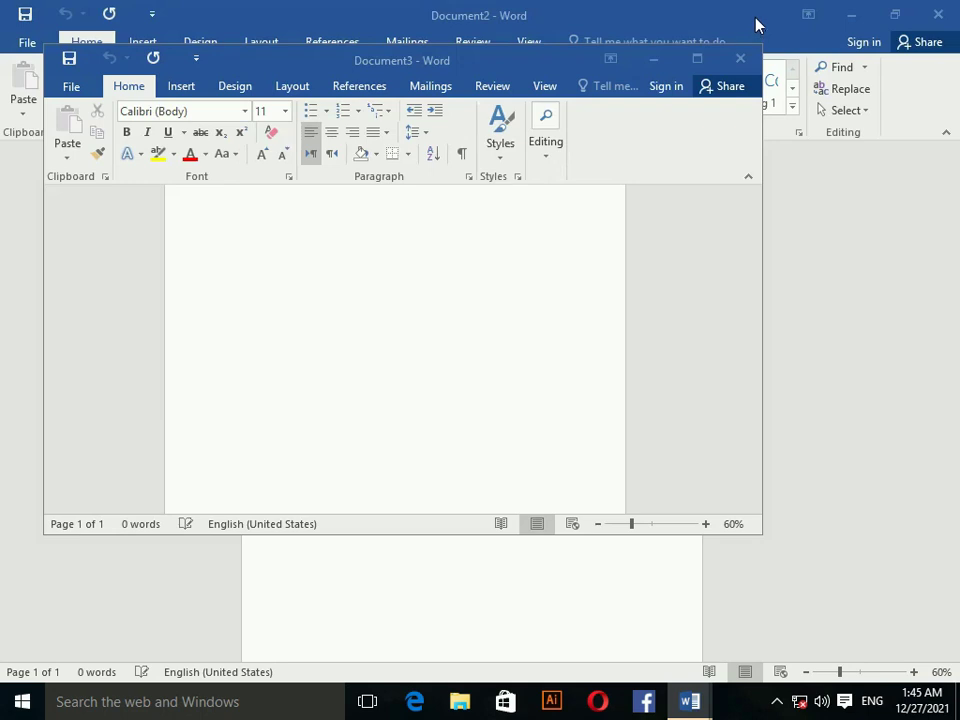
key("alt+F4")
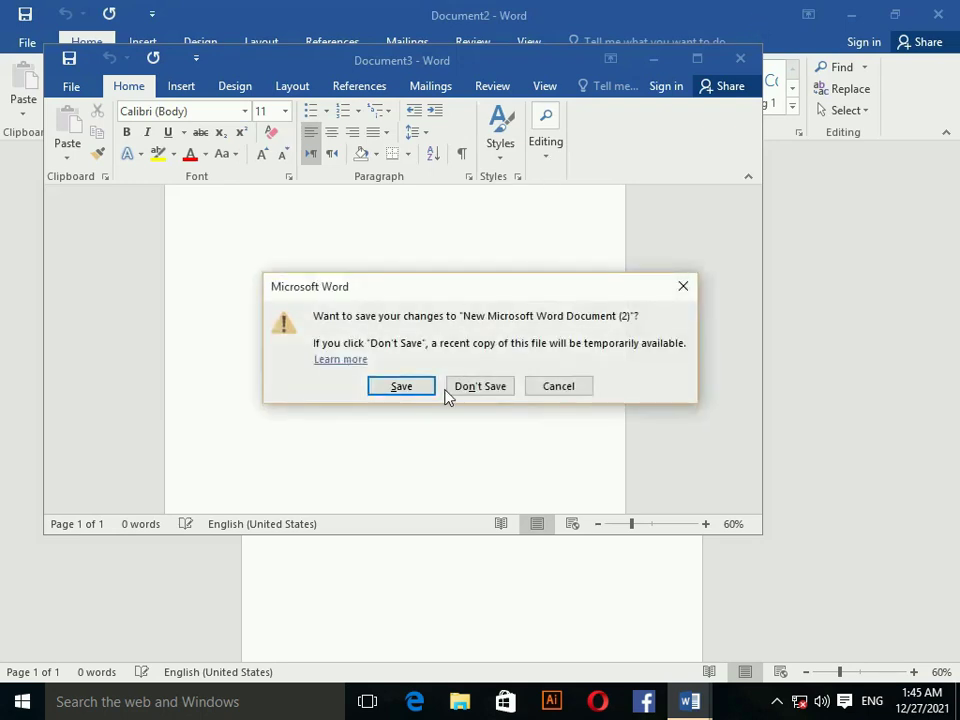
left_click(504, 393)
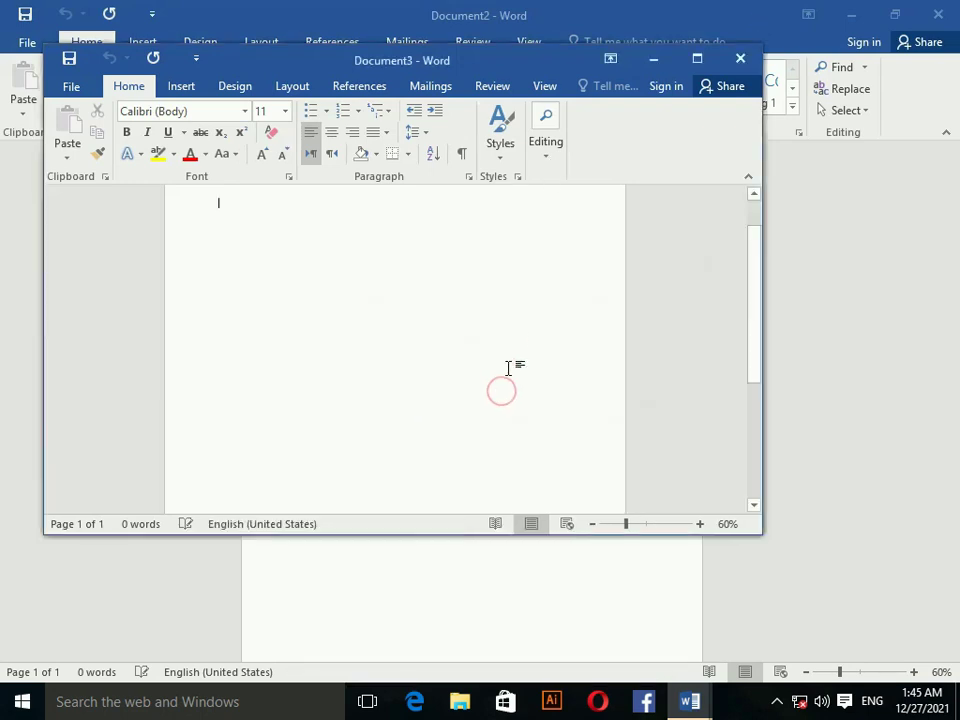
left_click(741, 70)
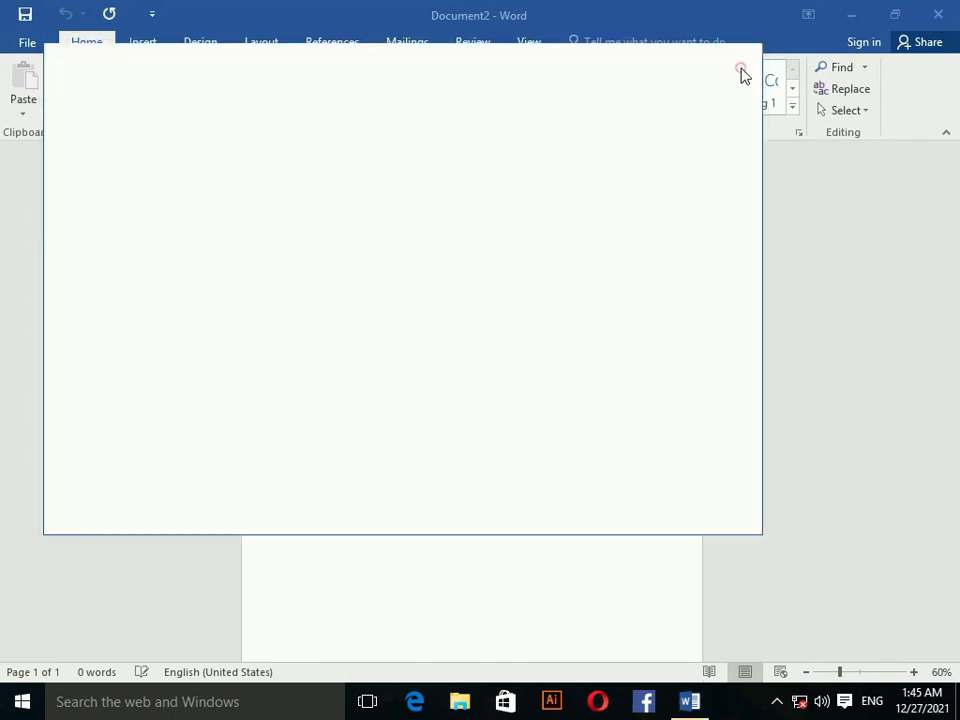
- Minimise the remaining blank document and reopen New Microsoft Word Document (2) from the desktop
left_click(701, 705)
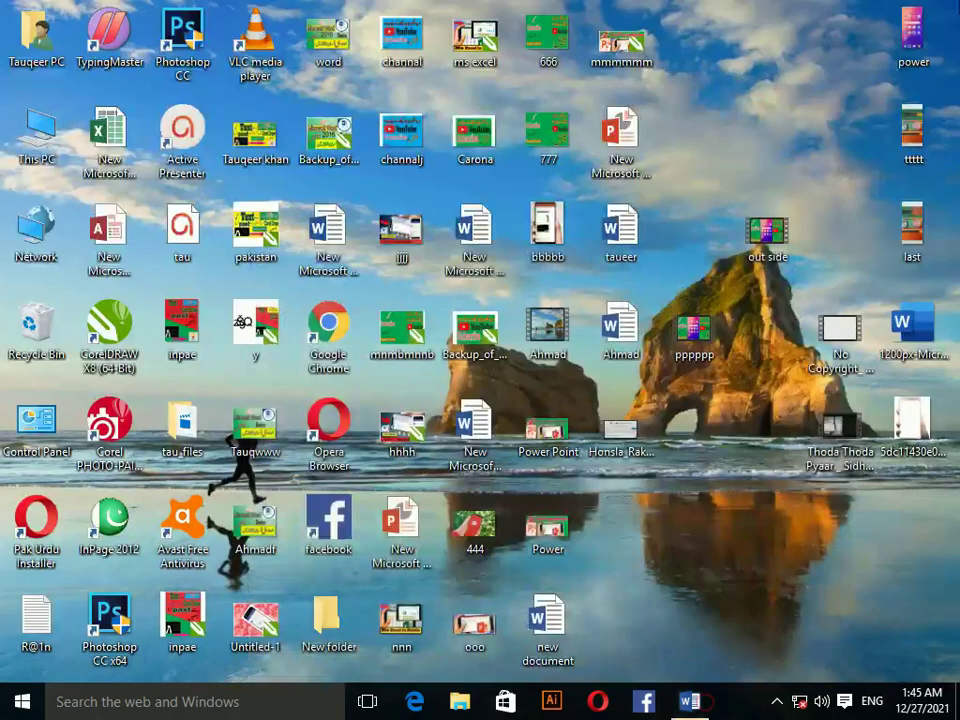
double_click(340, 262)
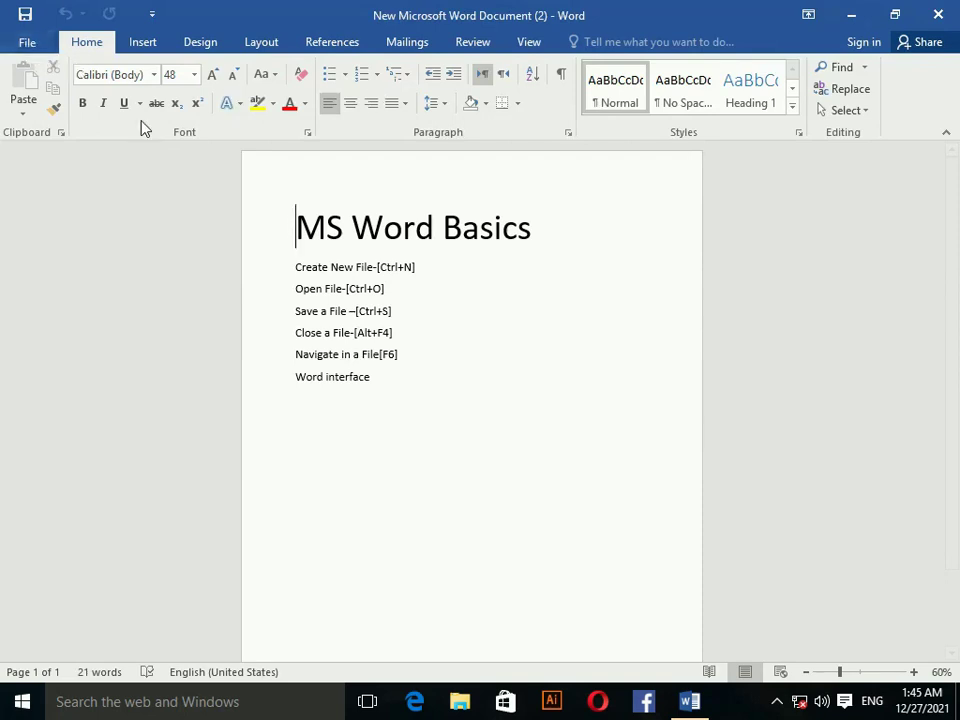
- Display the Open page with its recent documents and locations twice, returning to the document each time
left_click(33, 43)
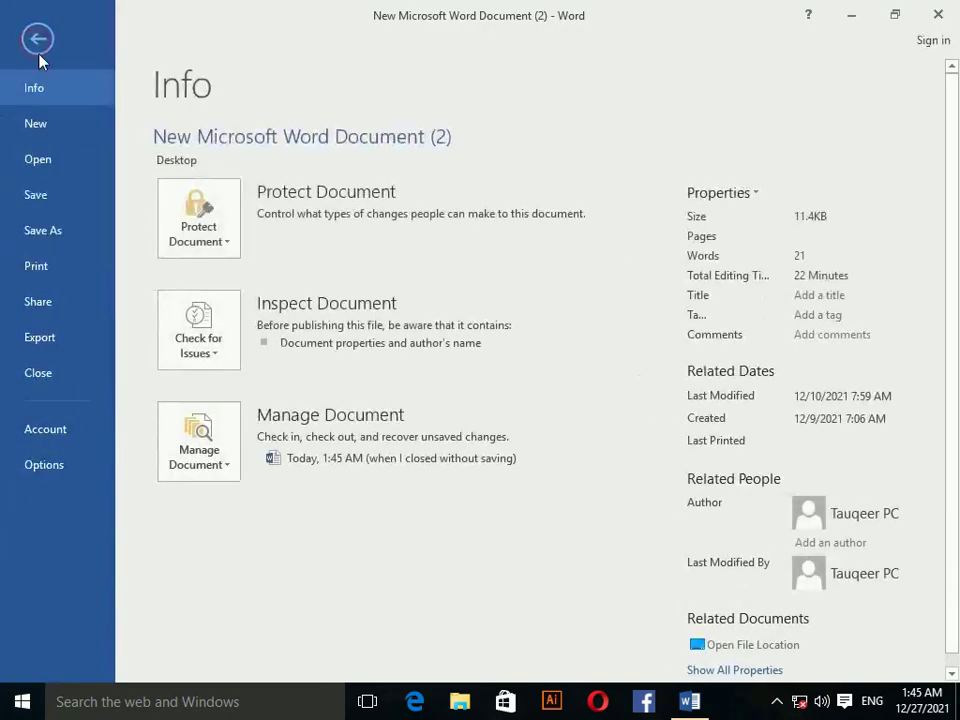
left_click(53, 165)
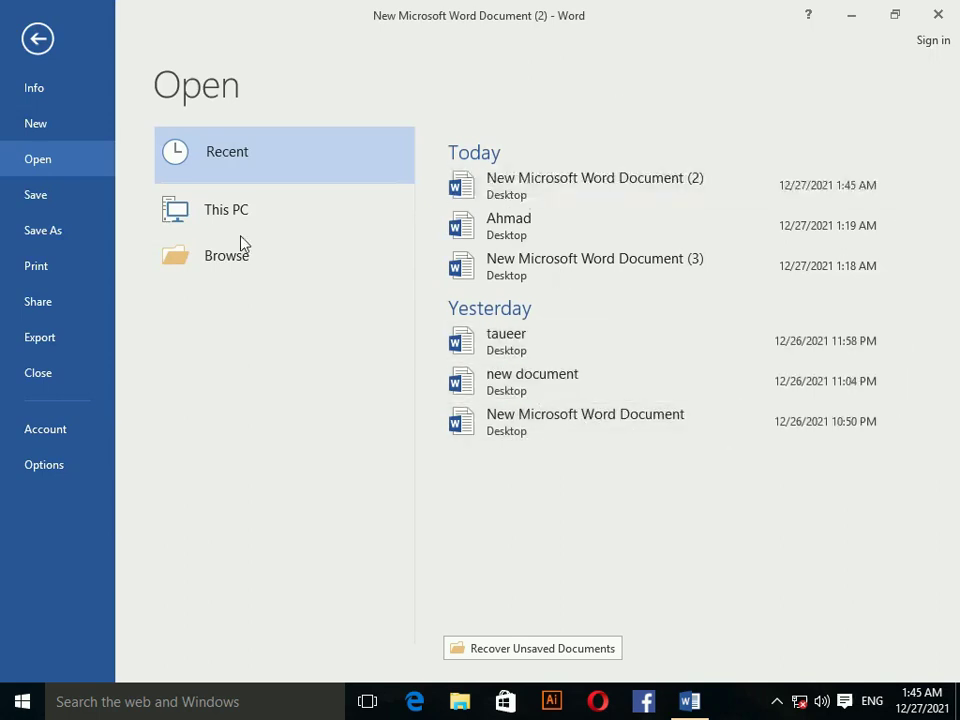
left_click(45, 56)
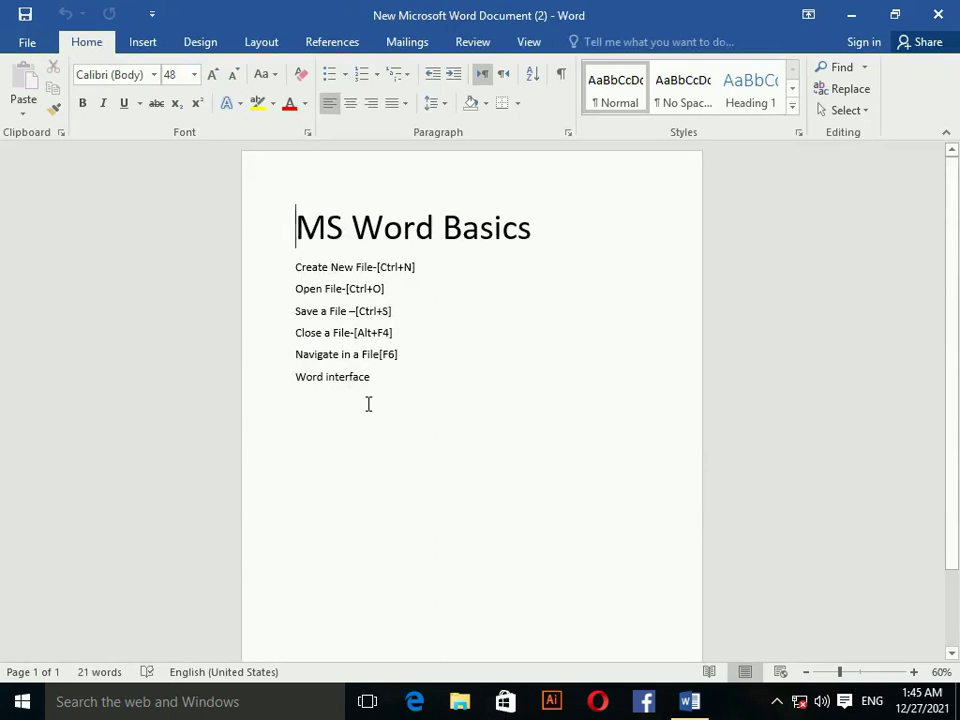
key("ctrl+o")
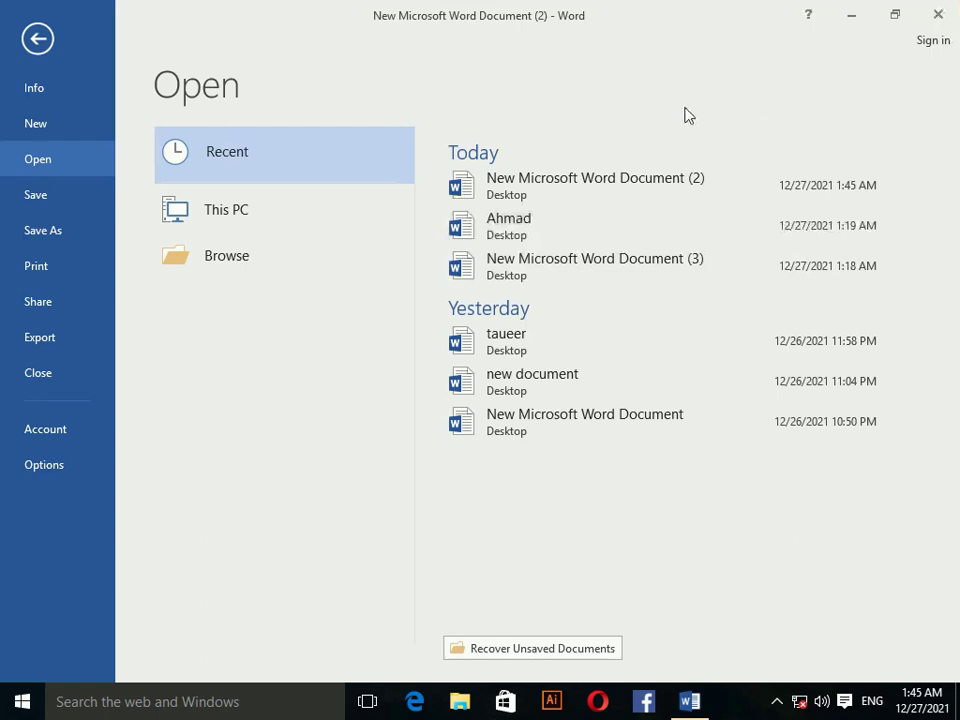
left_click(30, 45)
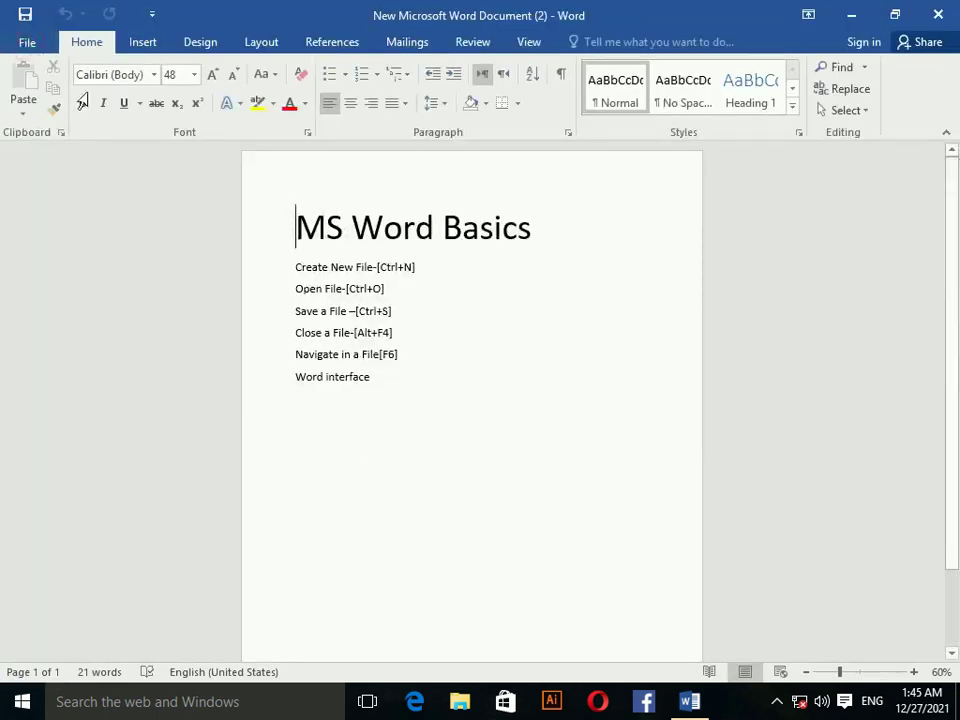
- Start saving a copy of the document to the Desktop folder on this PC
left_click(26, 44)
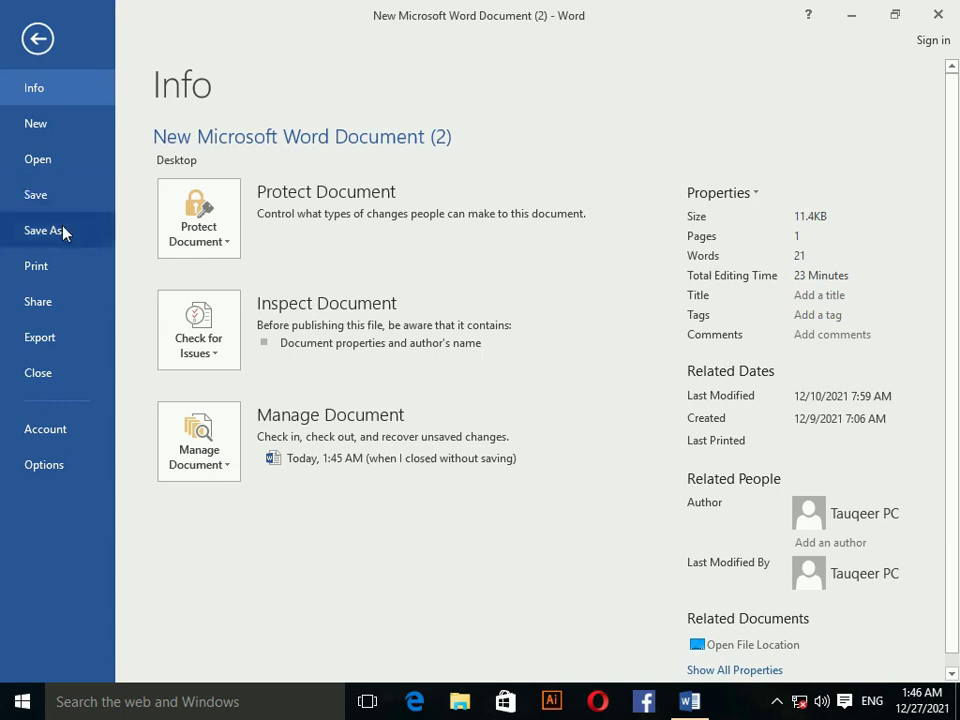
left_click(60, 231)
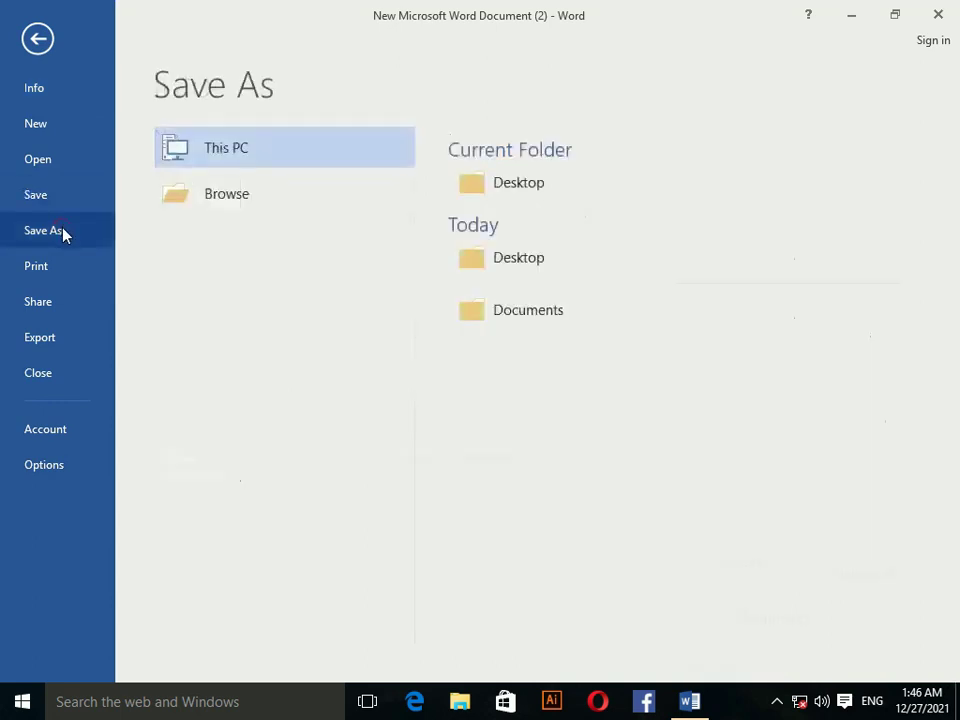
left_click(334, 148)
left_click(536, 190)
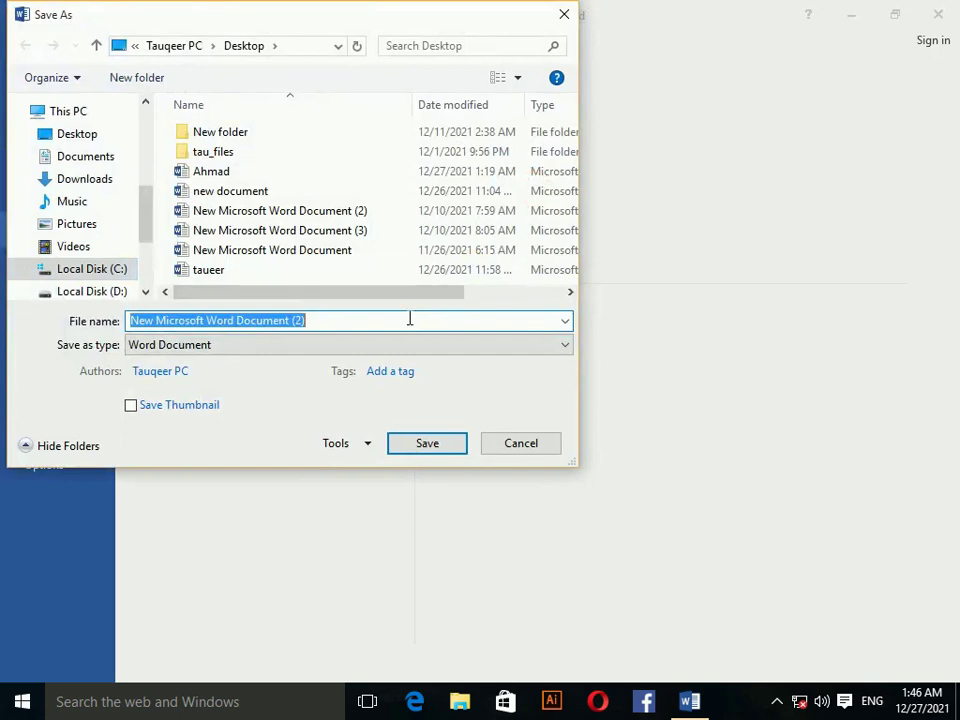
- Replace the file name with ta, leave the file type as Word Document, and save the copy to the desktop
left_click(409, 318)
key("BackSpace")
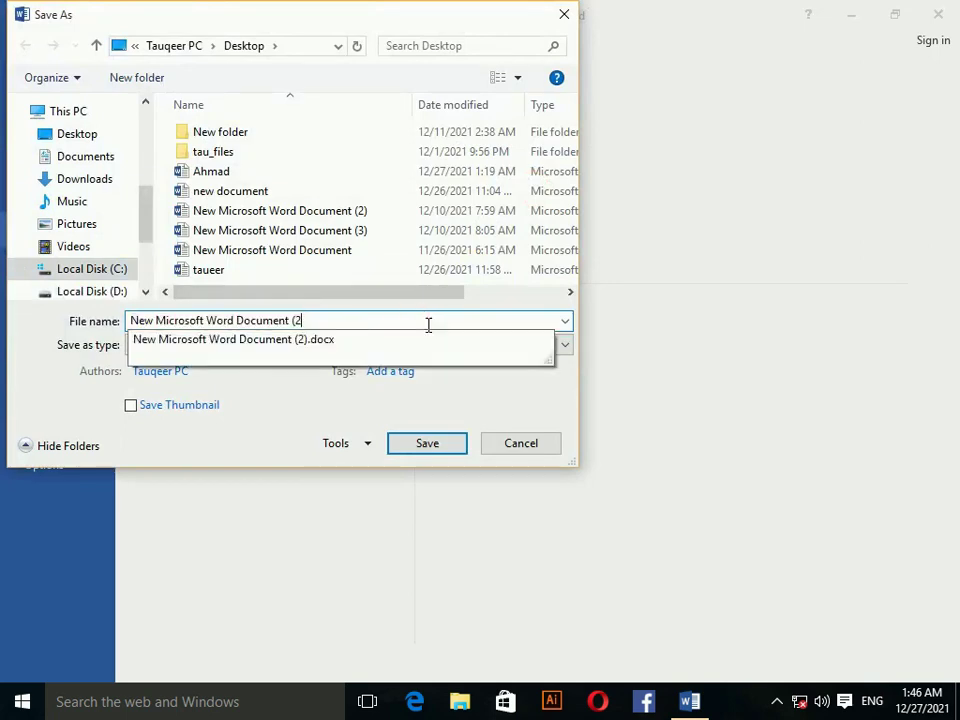
key("BackSpace")
key("BackSpace")
key("BackSpace")
key("BackSpace")
key("BackSpace")
key("BackSpace")
key("BackSpace")
key("BackSpace")
key("BackSpace")
key("BackSpace")
key("BackSpace")
key("BackSpace")
key("BackSpace")
key("BackSpace")
key("BackSpace")
key("BackSpace")
key("BackSpace")
key("BackSpace")
key("BackSpace")
key("BackSpace")
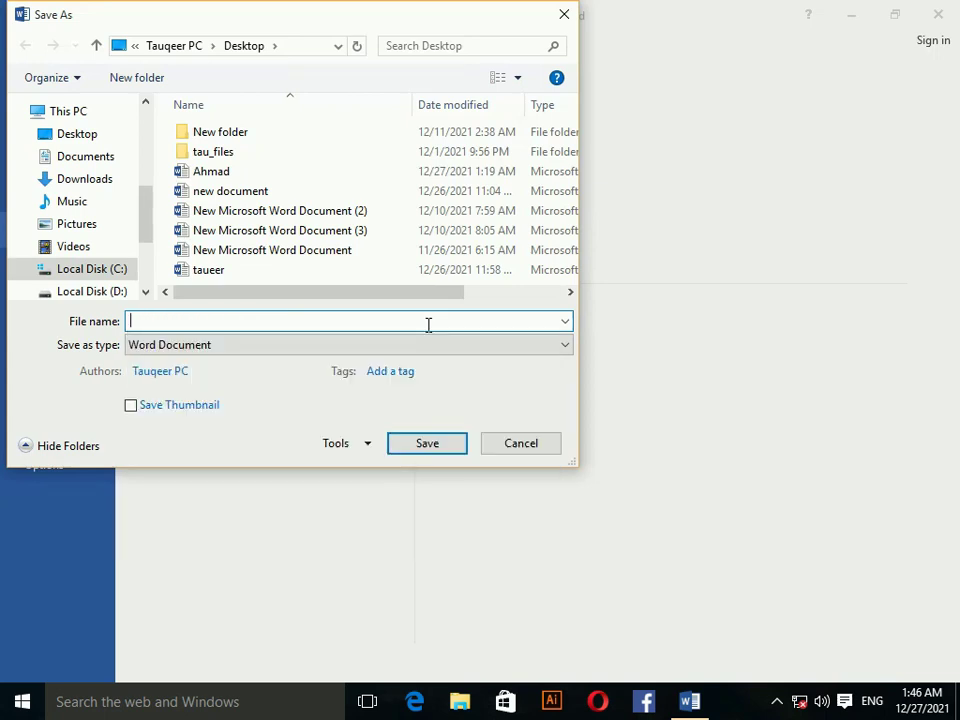
type("ta")
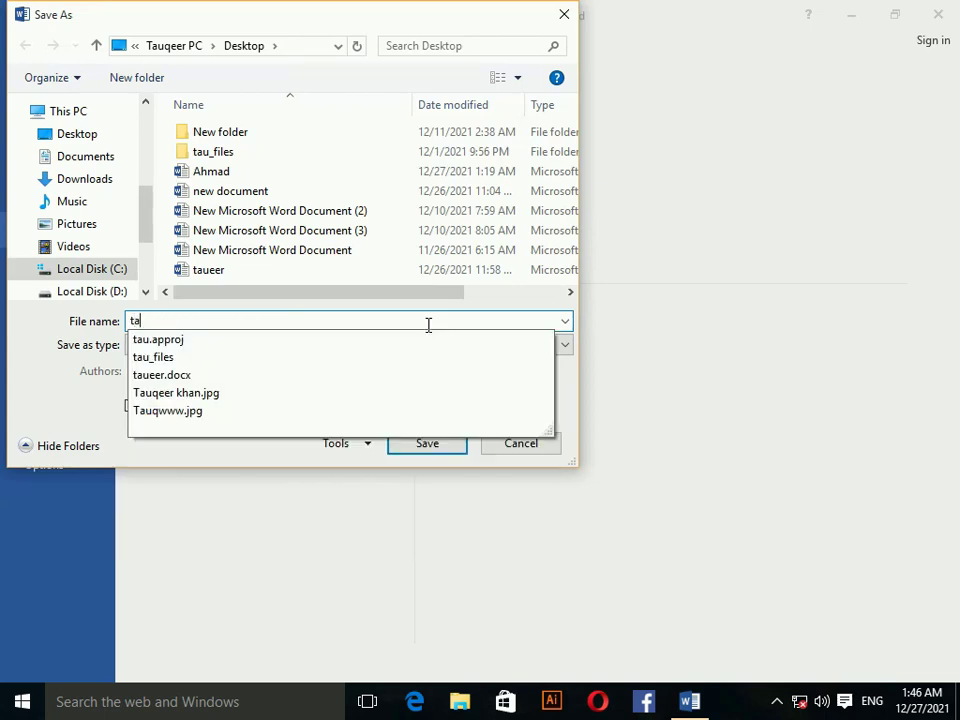
left_click(229, 345)
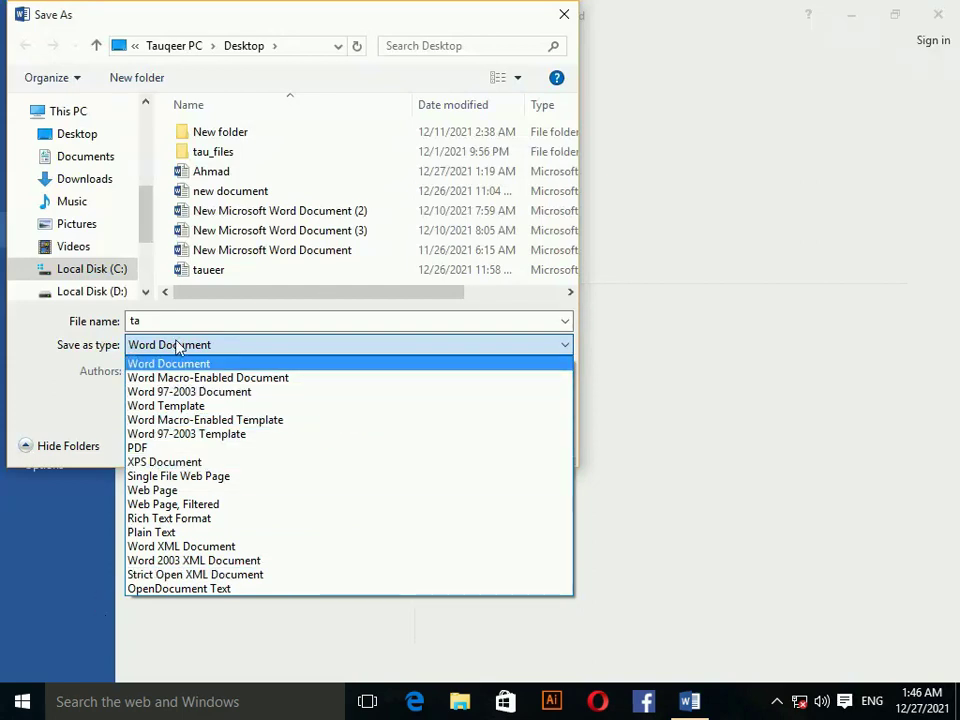
left_click(593, 390)
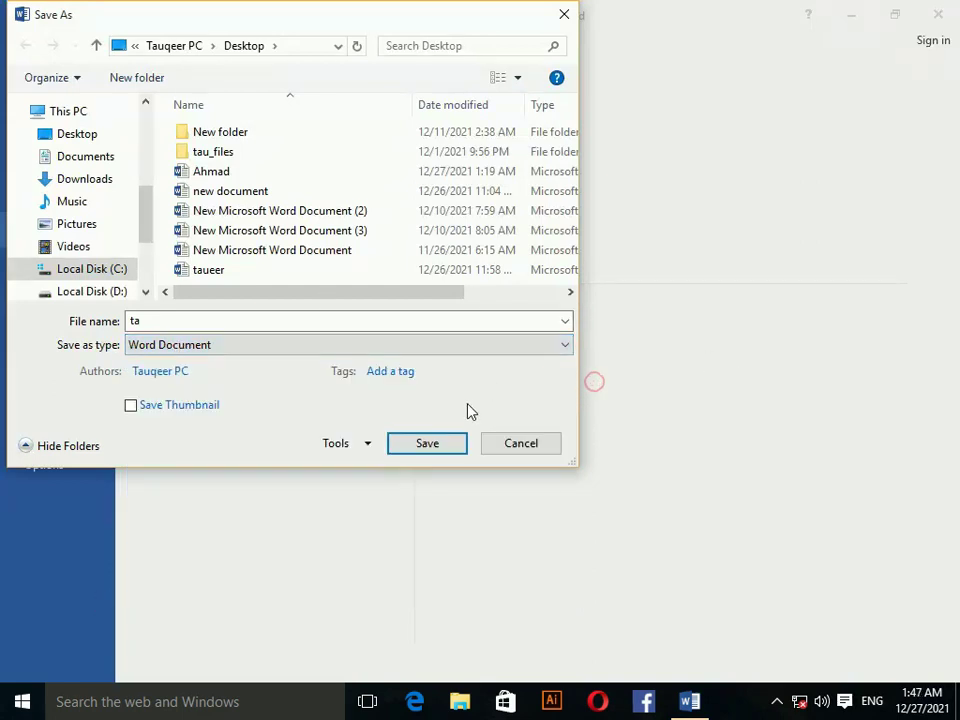
left_click(434, 446)
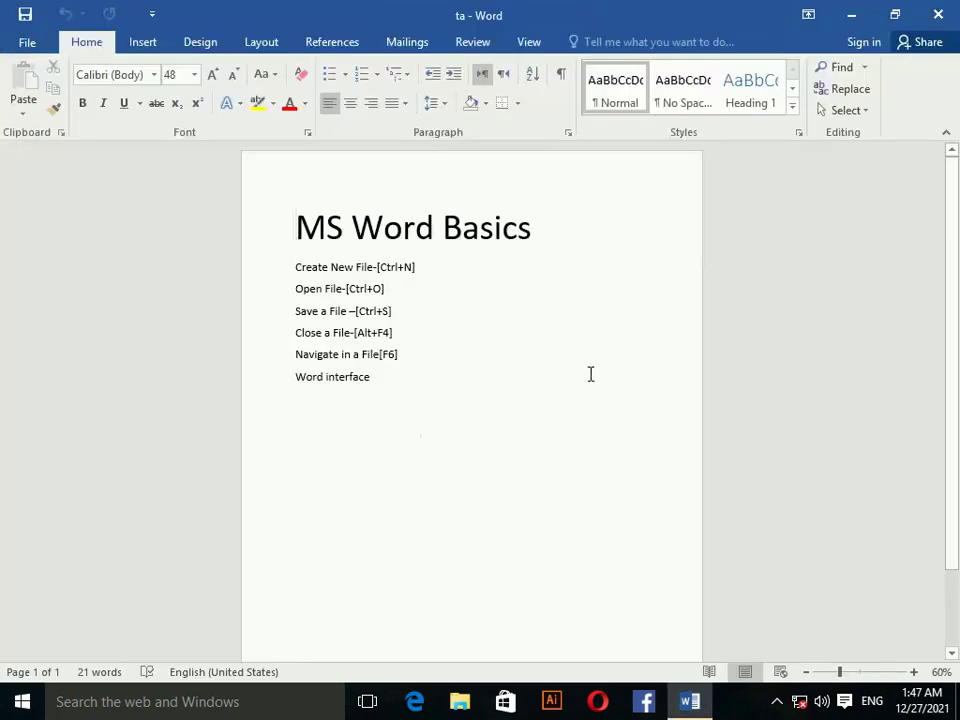
- Restore the document window to a smaller size to check the desktop for the saved file, and maximise it again
double_click(461, 20)
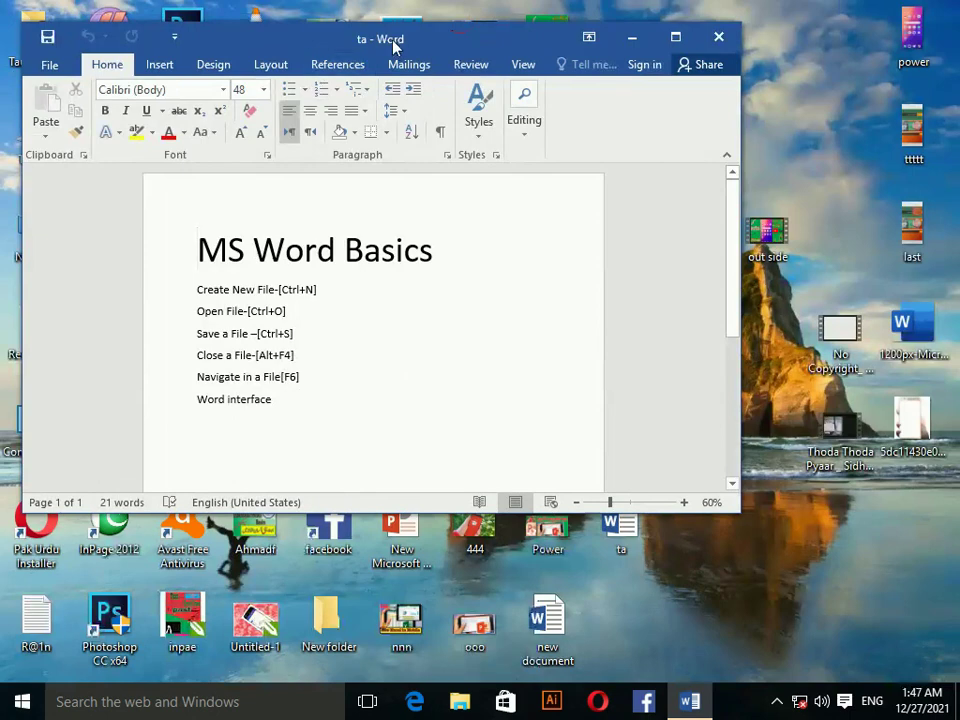
double_click(366, 47)
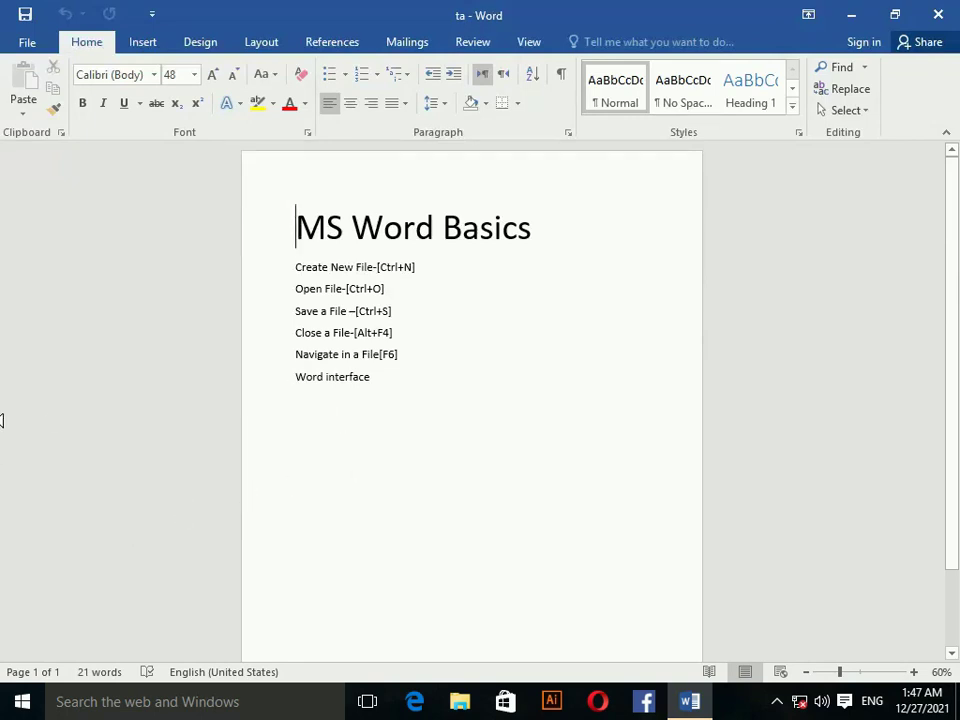
- View the Quick Access Toolbar customisation options twice, and the document's Info page once, returning to the document each time
left_click(152, 15)
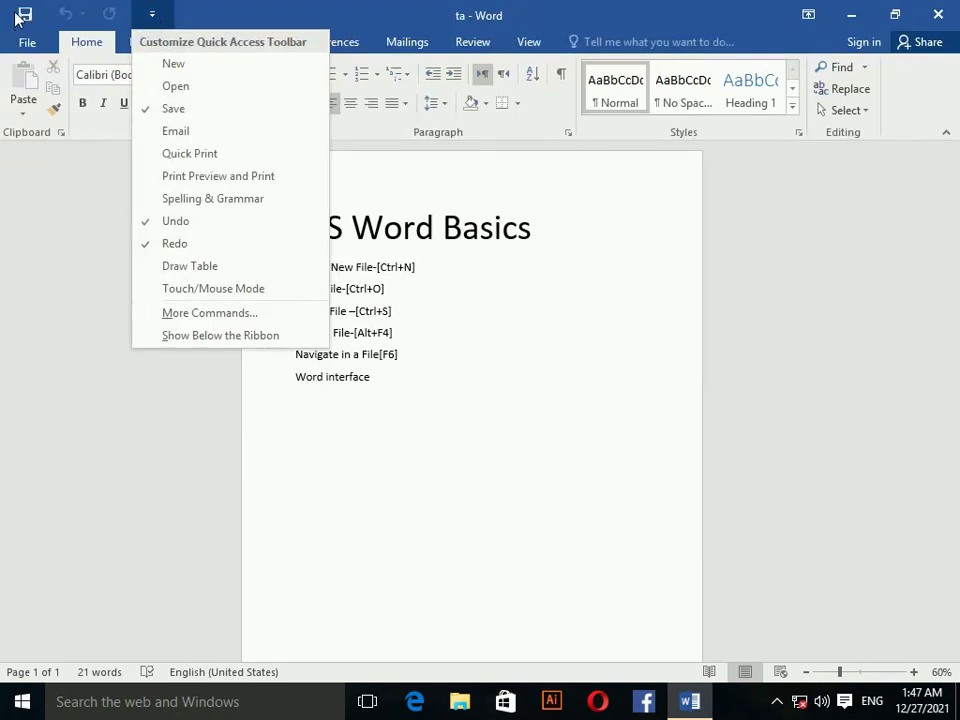
left_click(150, 15)
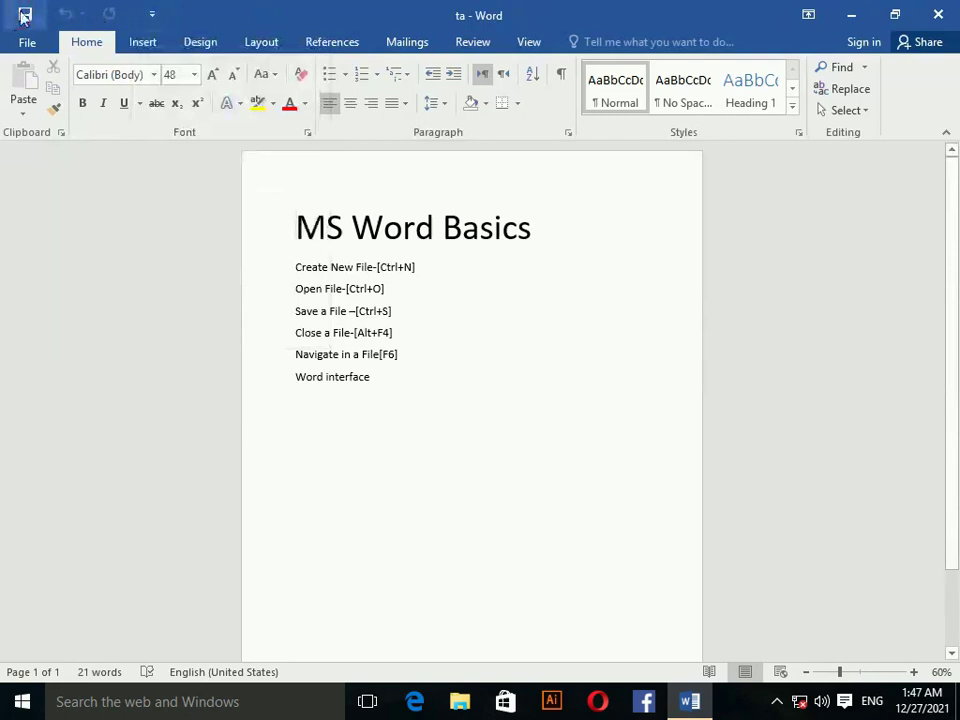
left_click(152, 16)
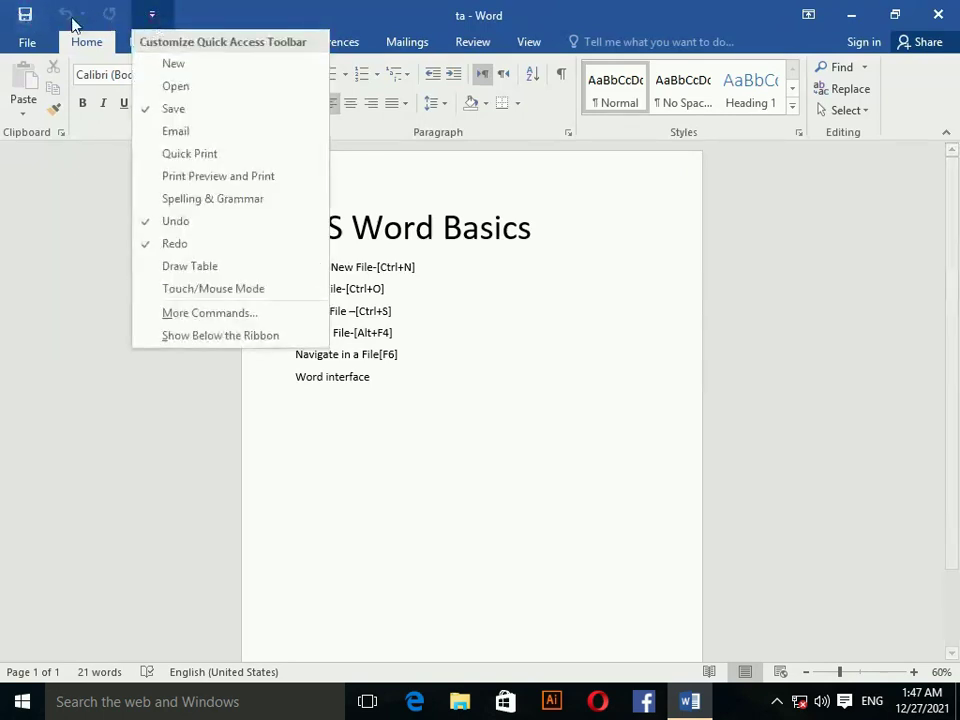
left_click(152, 16)
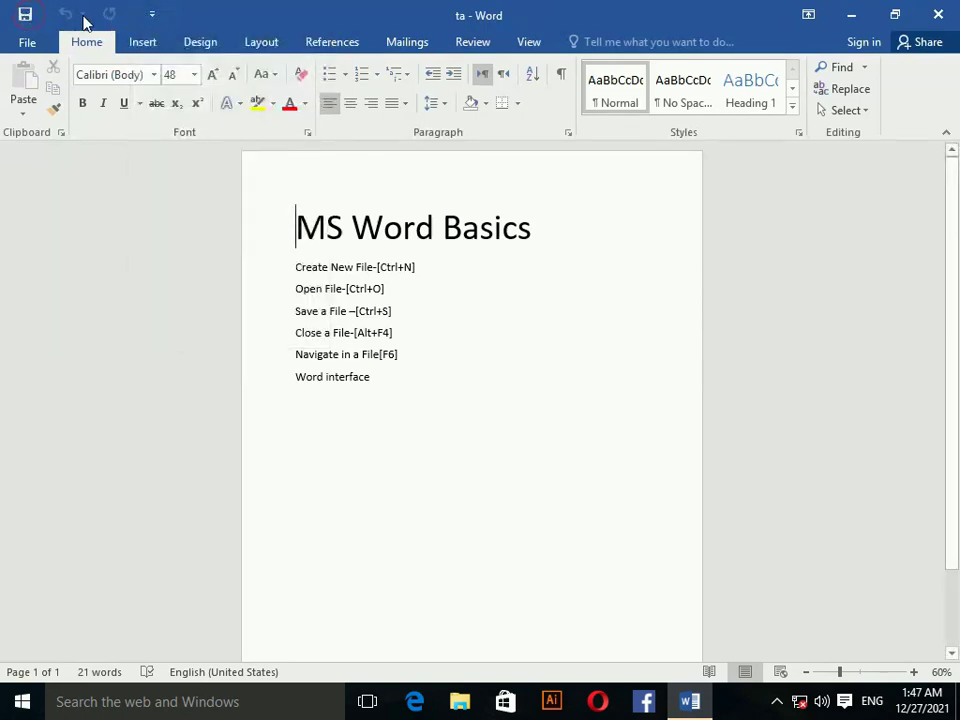
left_click(27, 45)
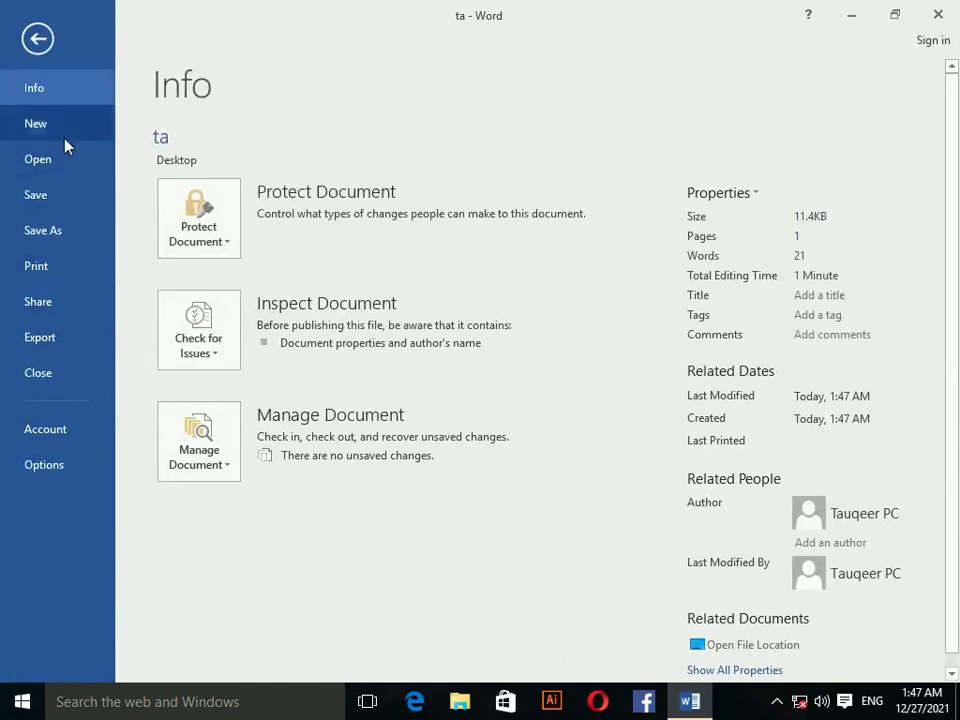
left_click(31, 42)
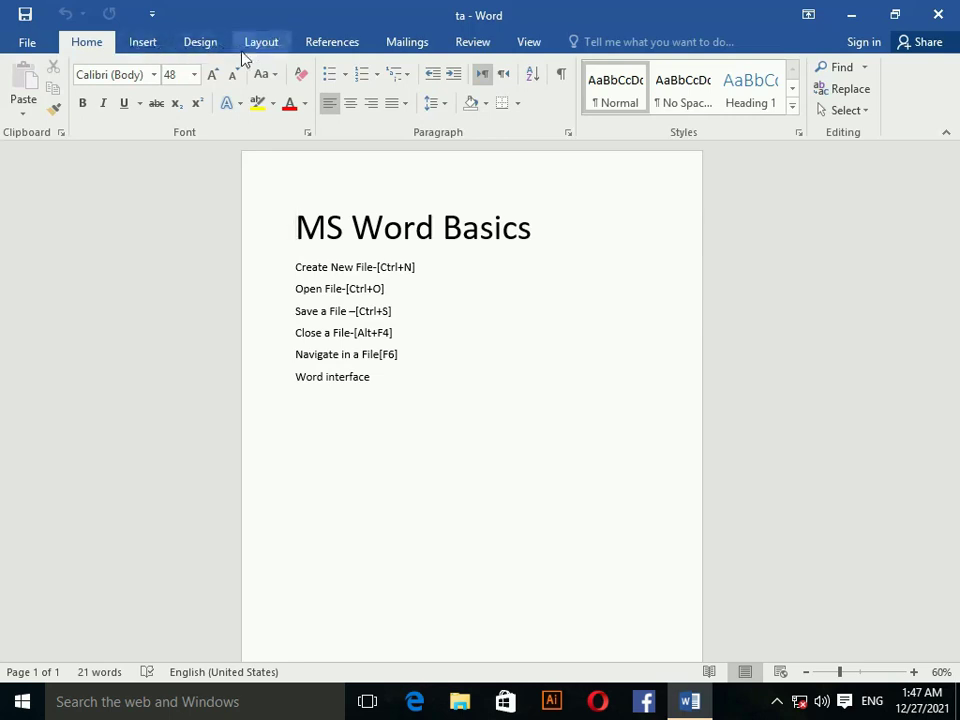
- Compare the Home and Insert ribbon commands by alternating between the two sets
left_click(144, 43)
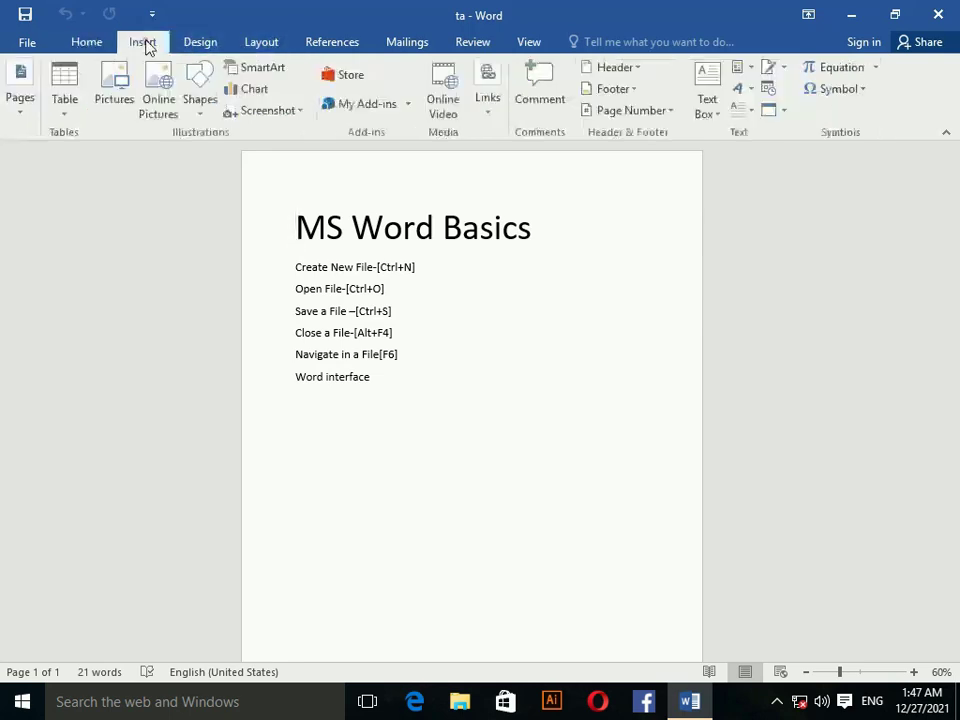
left_click(82, 40)
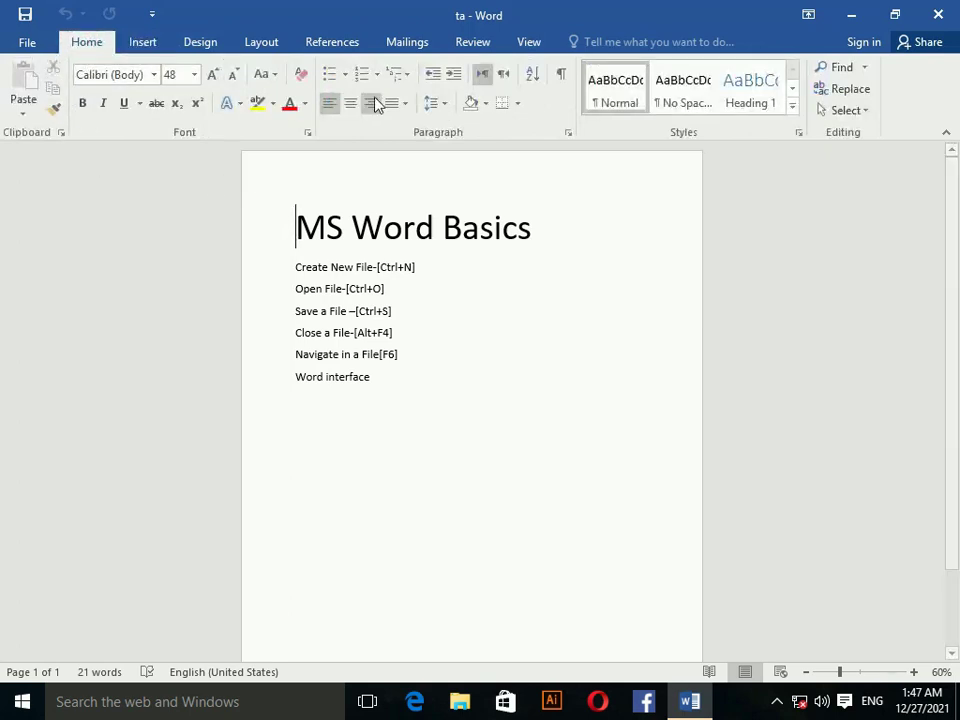
left_click(141, 43)
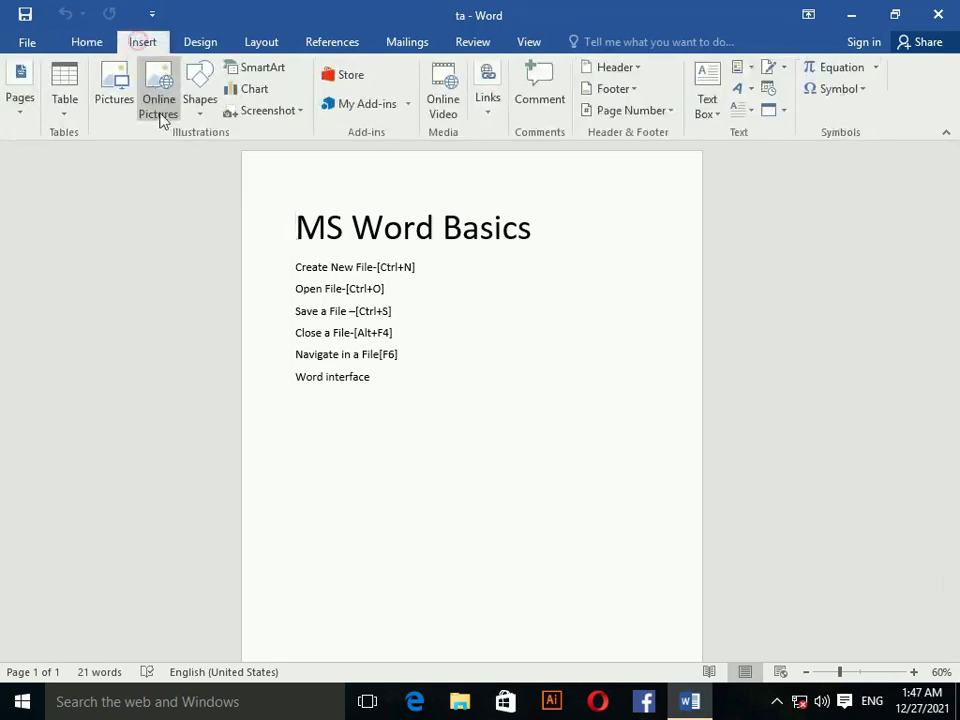
left_click(92, 42)
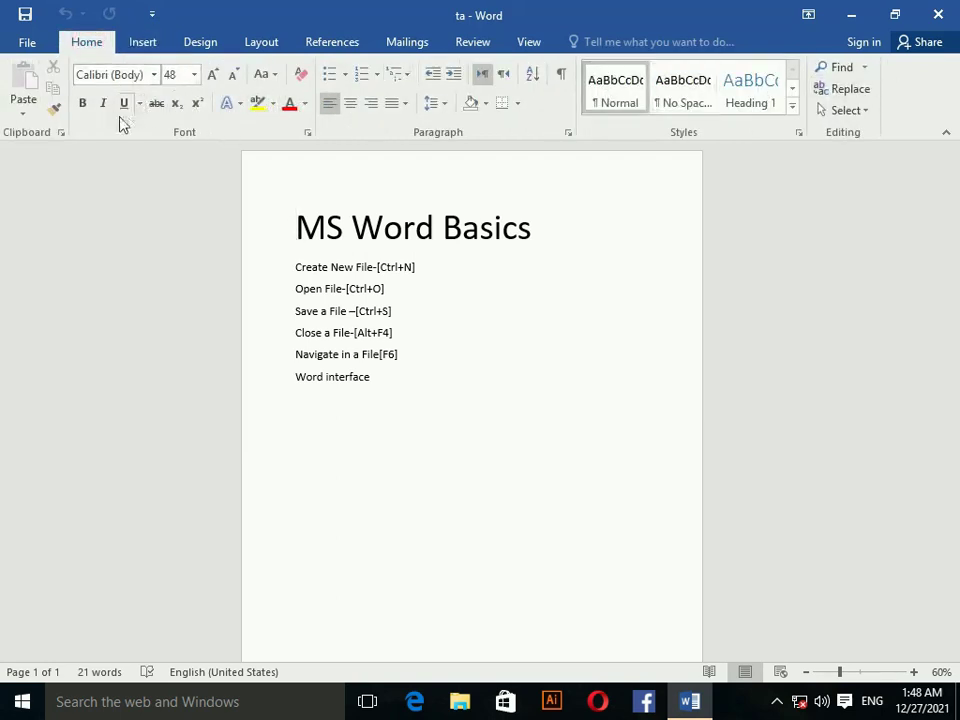
left_click(126, 50)
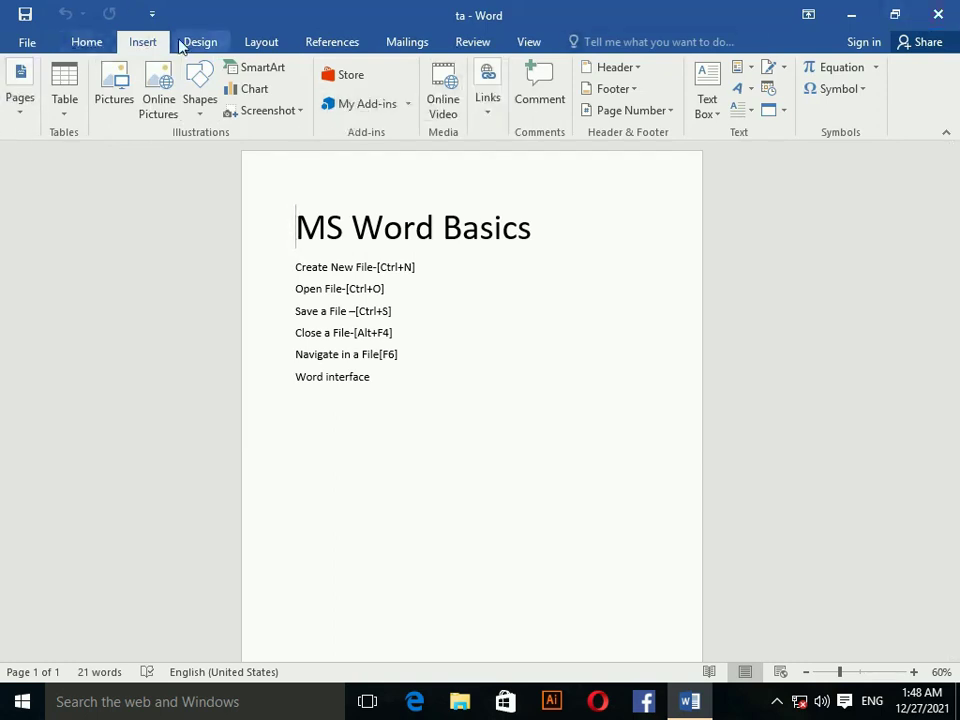
- Collapse the ribbon to its tab names and expand it again with the Home commands, twice
double_click(145, 43)
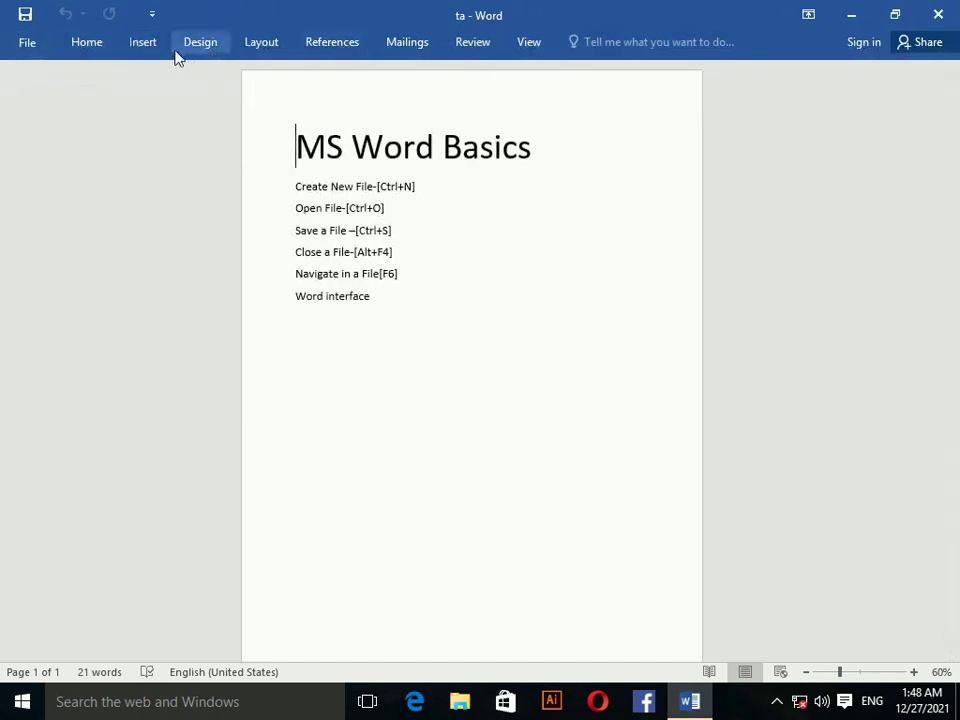
double_click(97, 44)
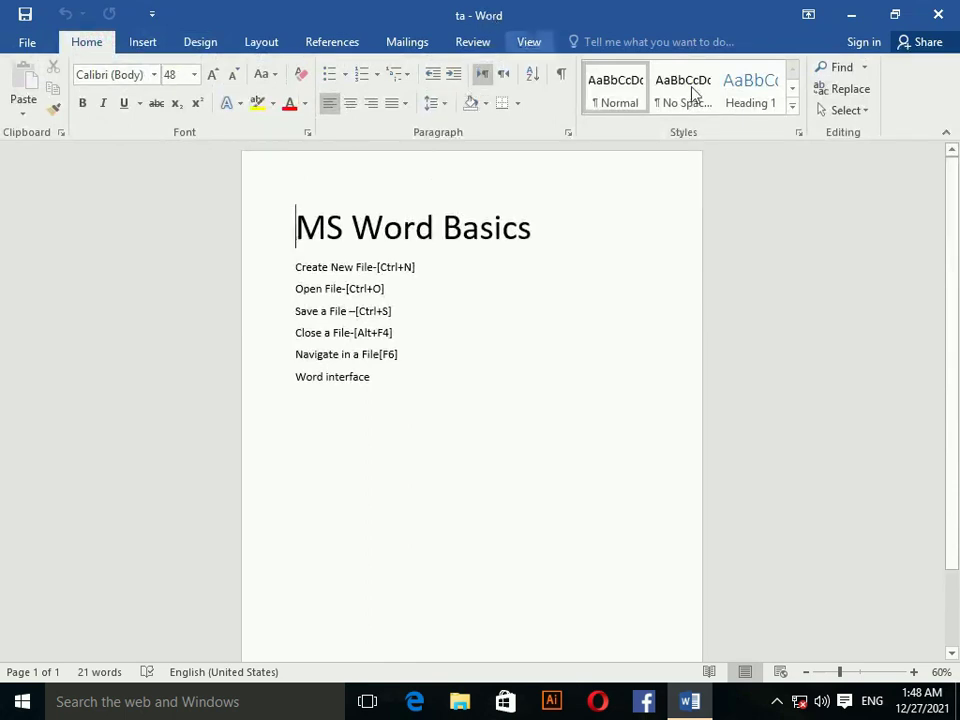
left_click(942, 131)
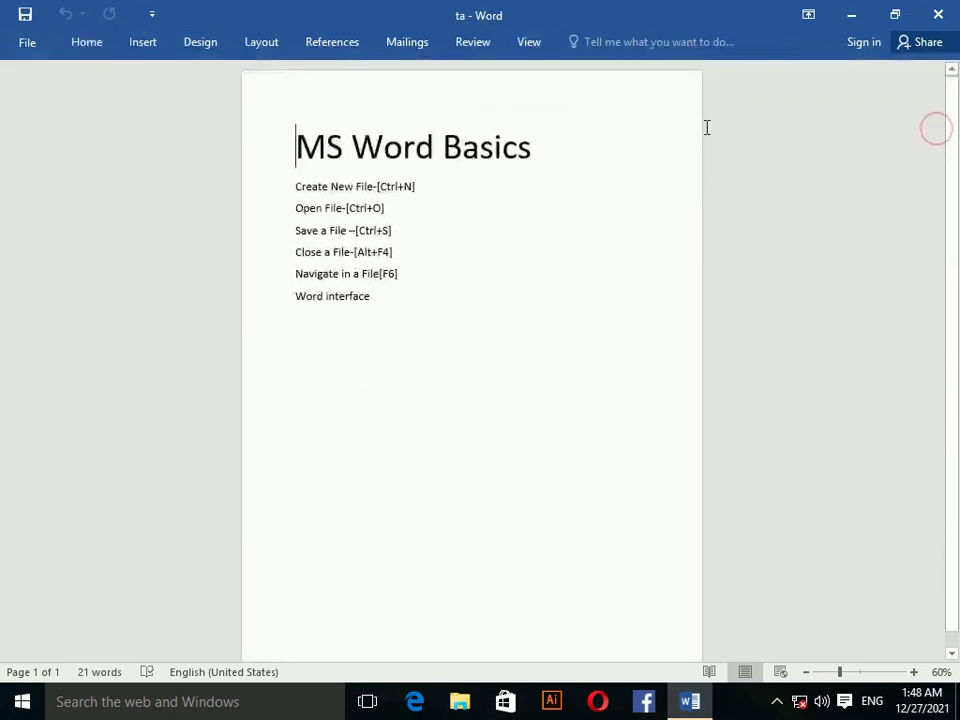
double_click(66, 43)
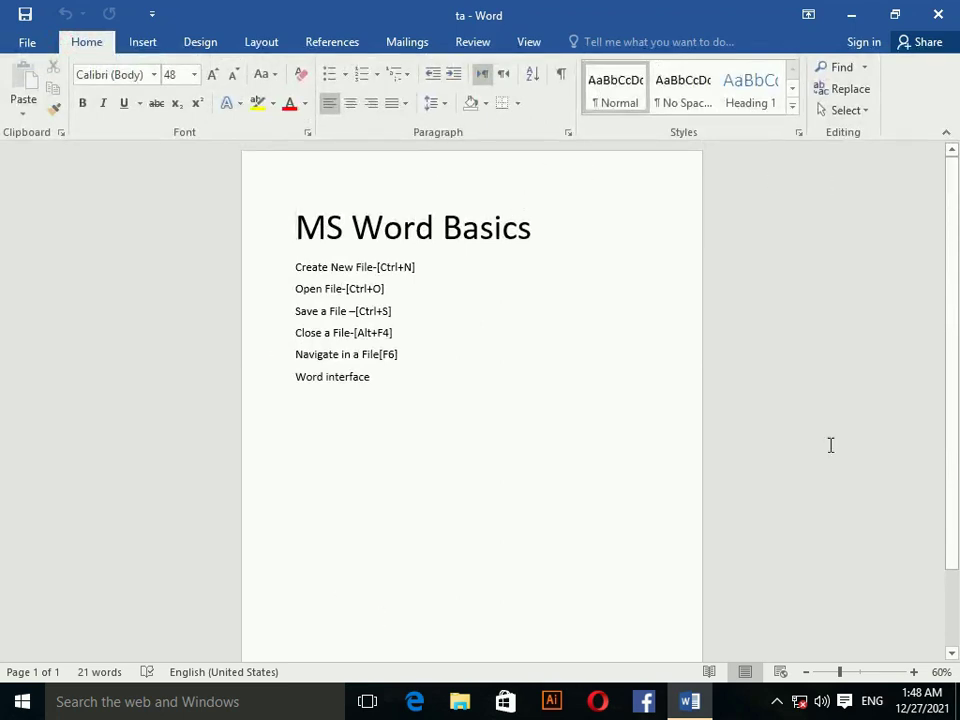
- Look over the page from top to bottom and place the cursor on the empty line below "Word interface"
scroll(697, 324, "down", 2)
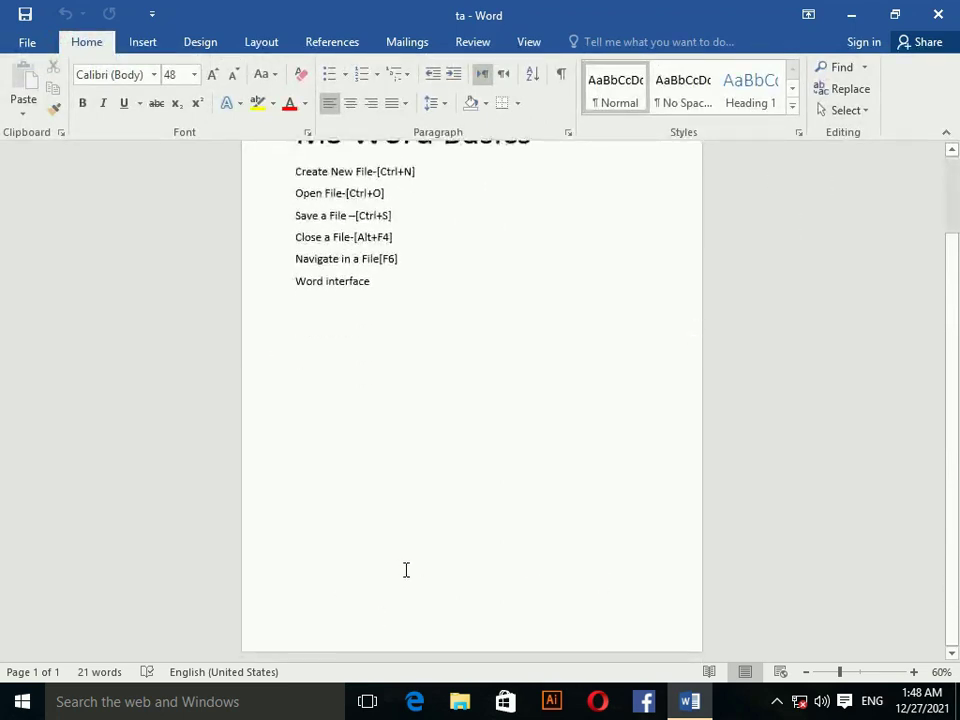
scroll(403, 570, "up", 2)
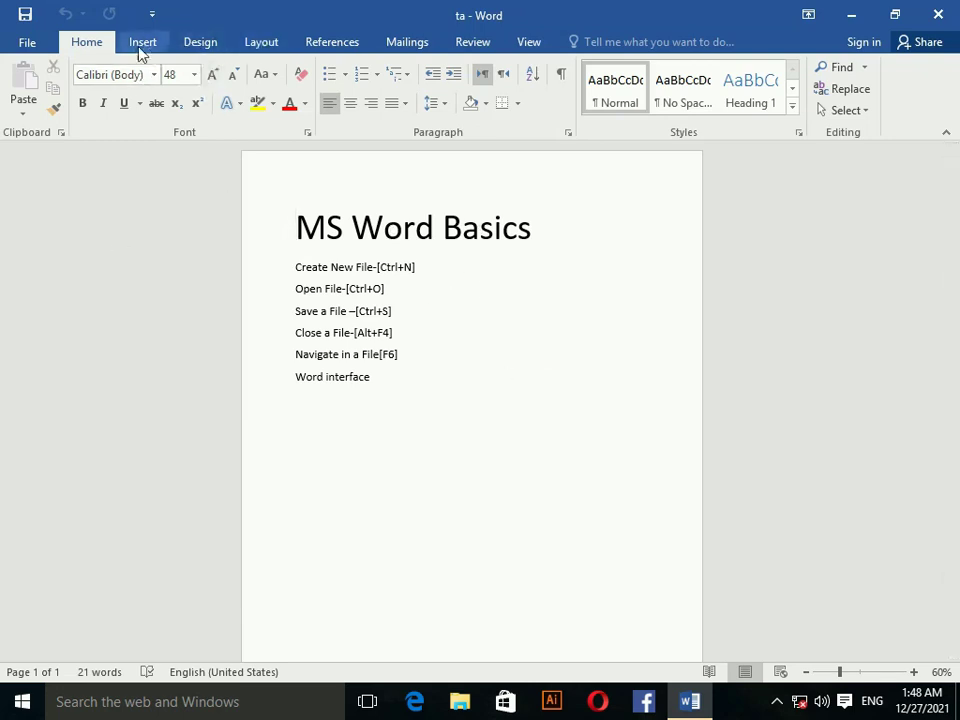
scroll(575, 344, "down", 1)
scroll(574, 343, "up", 1)
scroll(574, 343, "down", 3)
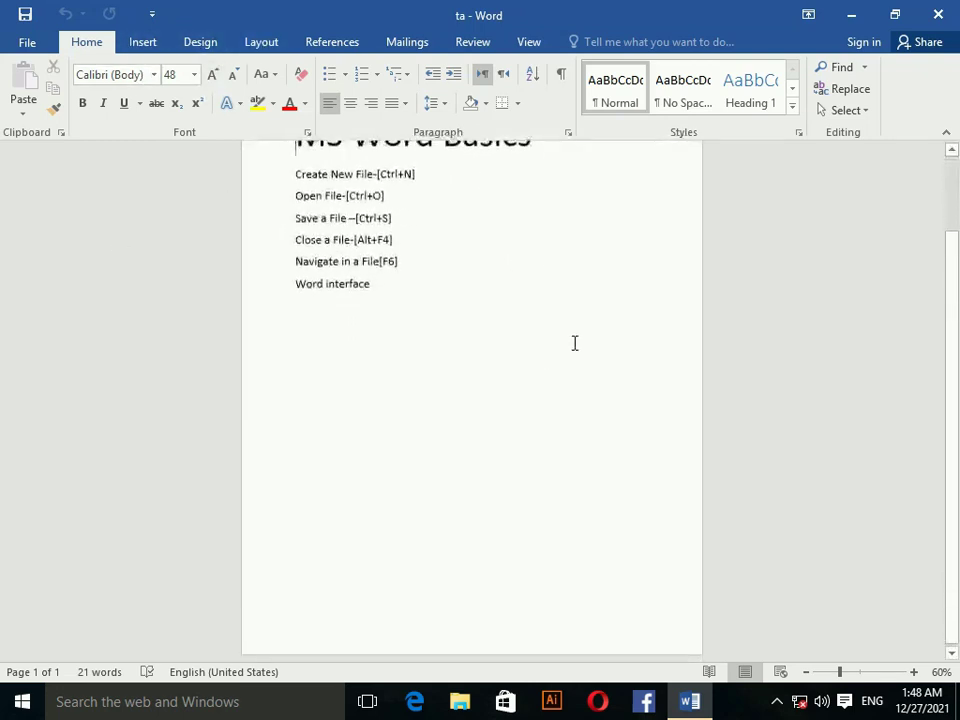
left_click(535, 381)
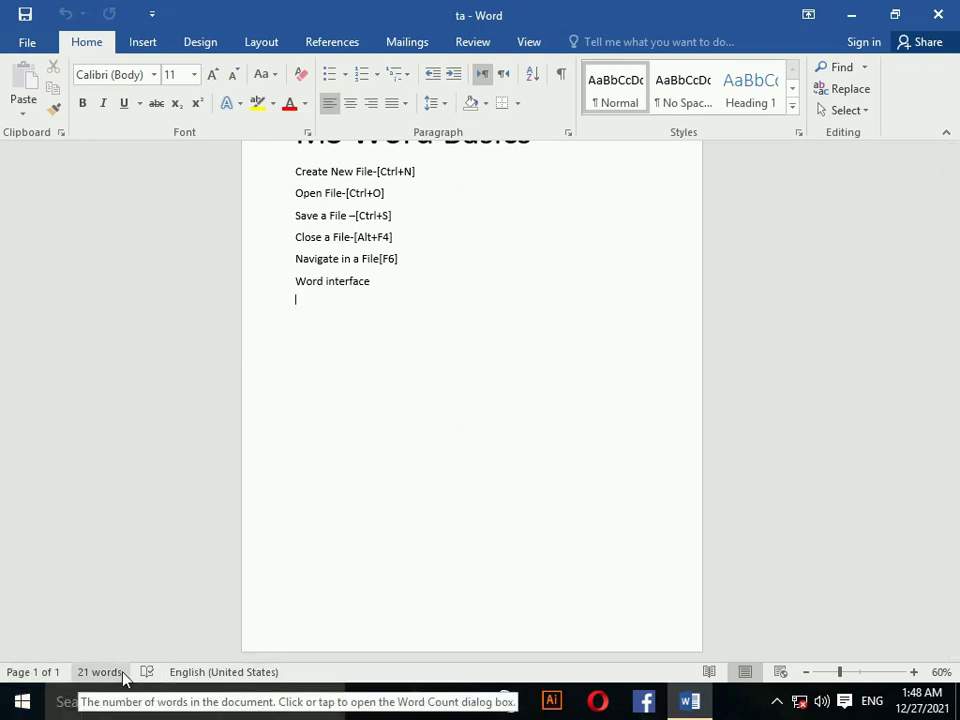
- Show the page thumbnails in the Navigation pane, and view the document's Word Count statistics
left_click(41, 677)
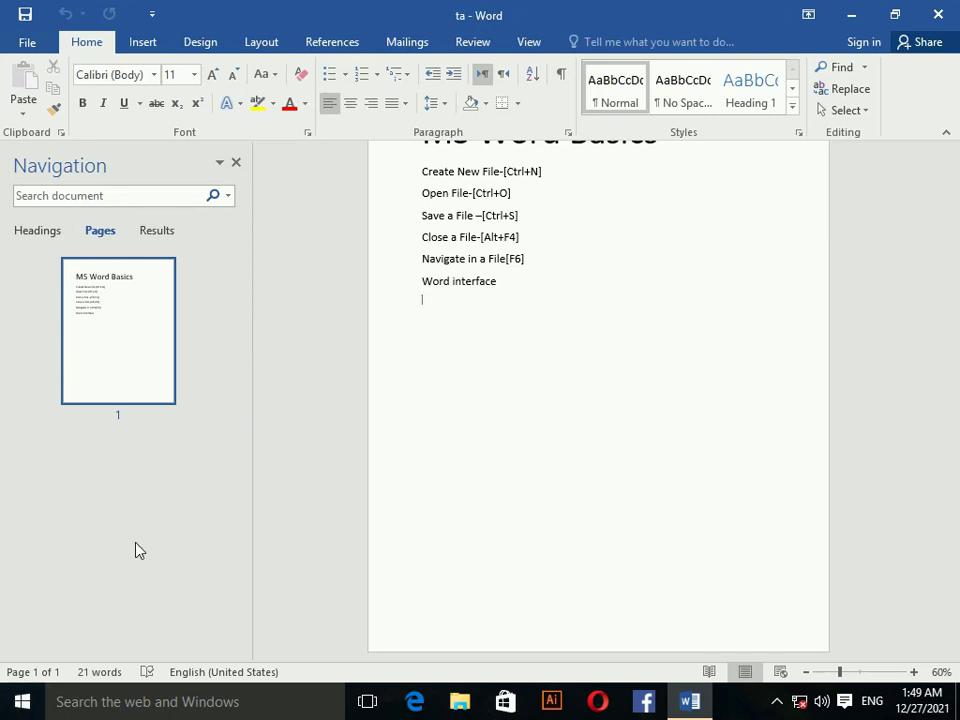
left_click(100, 672)
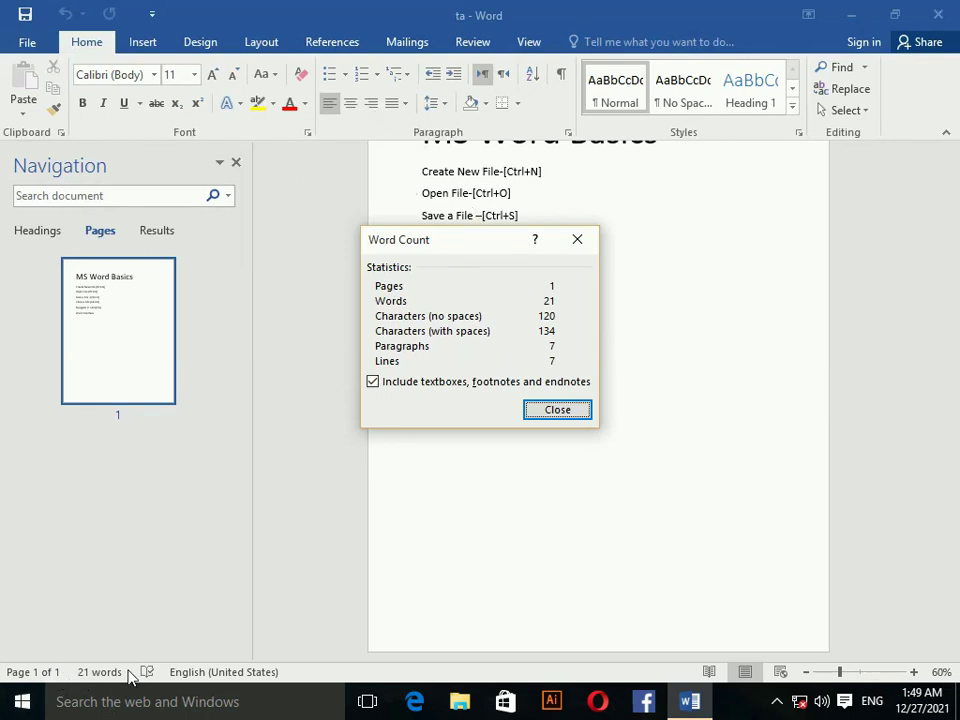
left_click(201, 678)
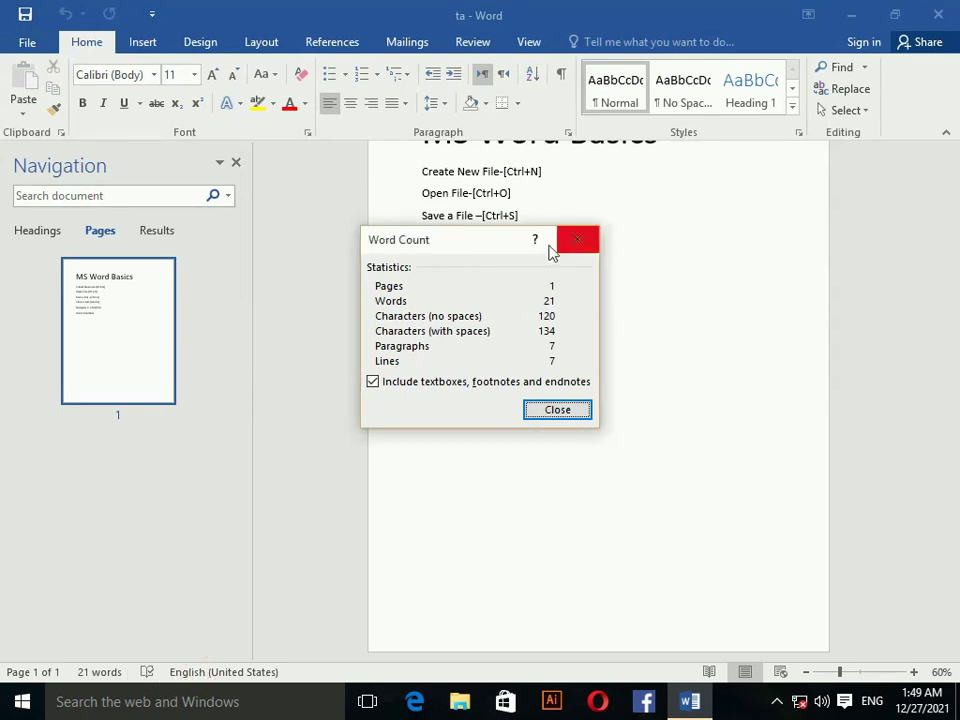
left_click(575, 241)
- Look through the proofing languages available for the text and leave the Language settings without applying a choice
left_click(200, 672)
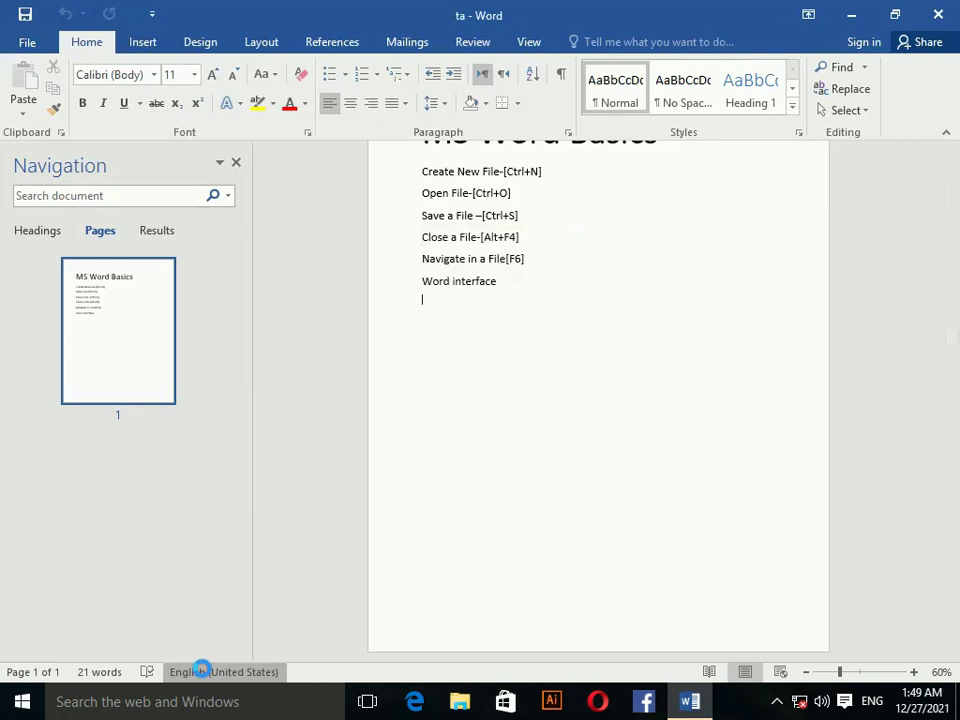
scroll(420, 302, "down", 3)
scroll(425, 302, "up", 3)
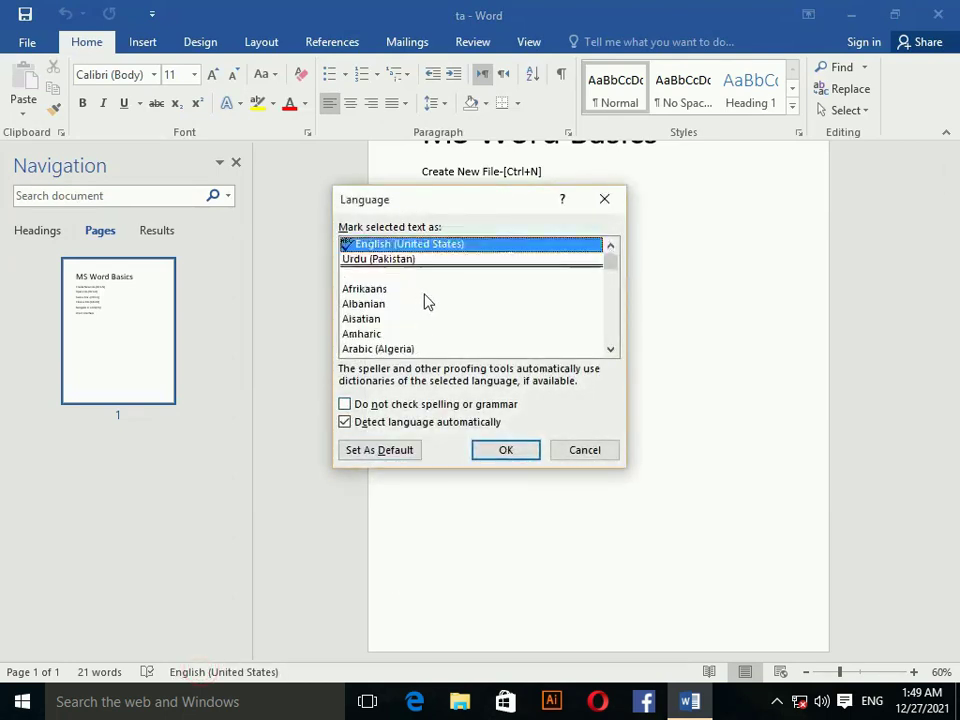
left_click(612, 201)
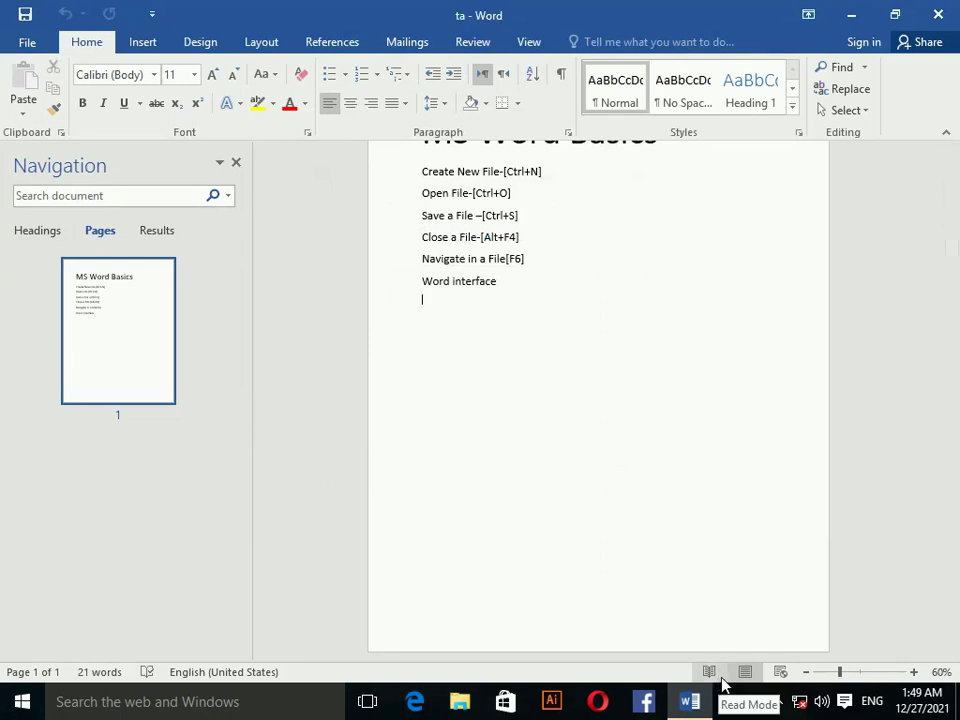
- Zoom the document to 100% and close the Navigation pane
left_click_drag(840, 677, 860, 680)
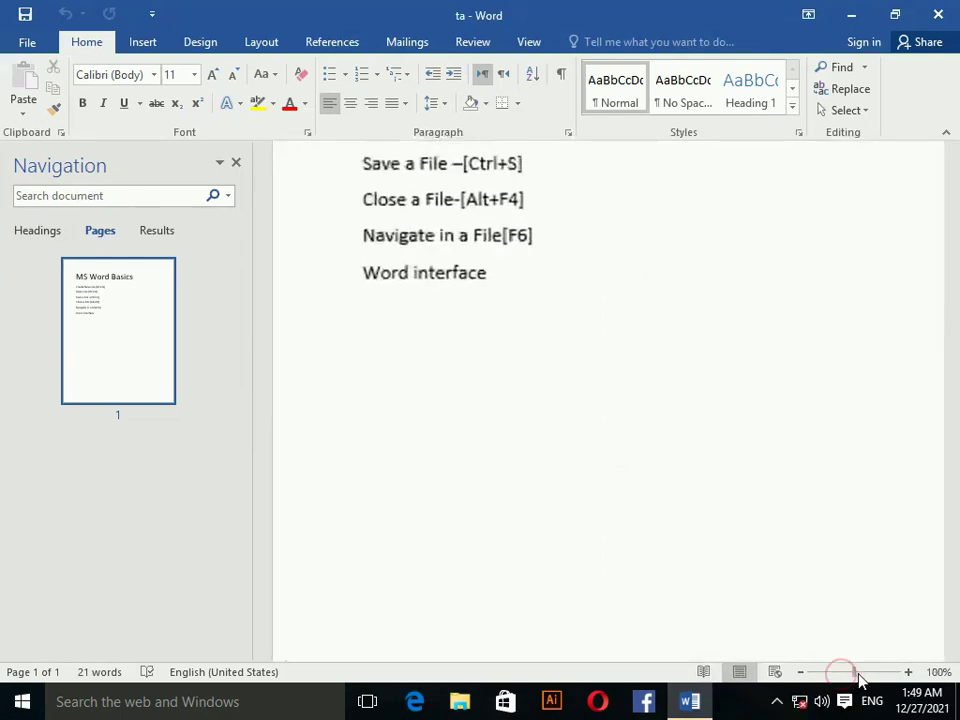
left_click(236, 163)
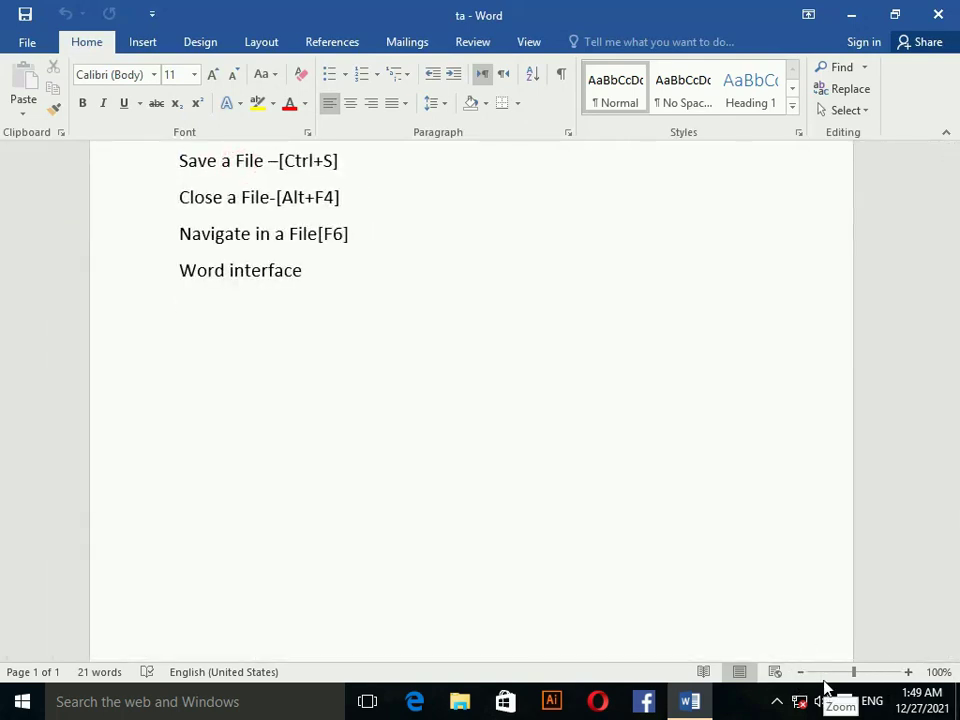
- Zoom the document out to 50%, and view it in Read Mode before returning to Print Layout
left_click_drag(853, 672, 831, 686)
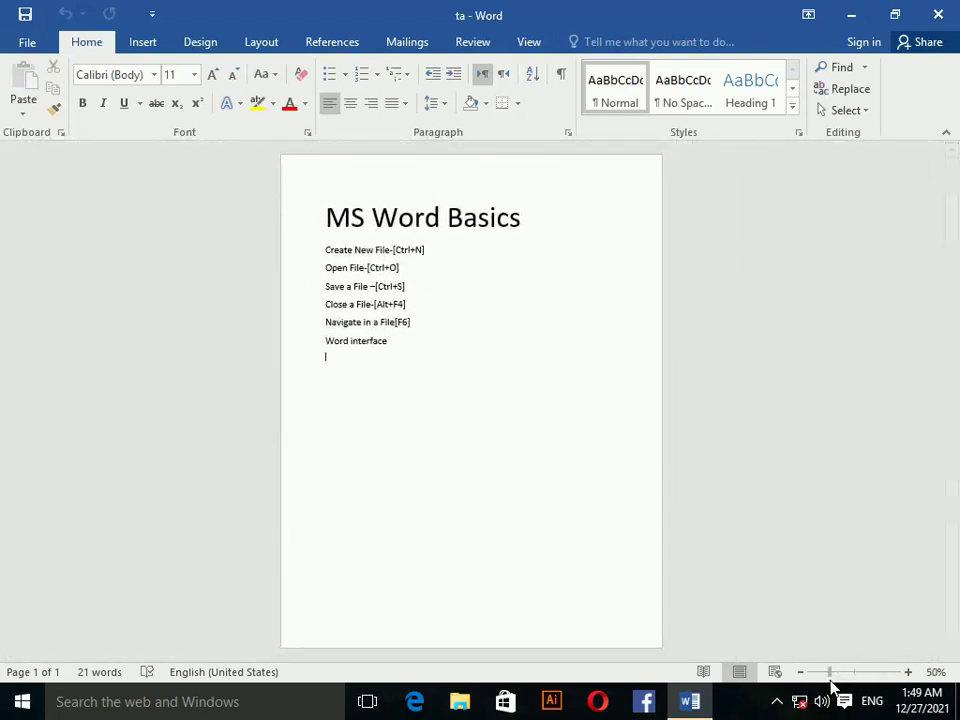
left_click(703, 674)
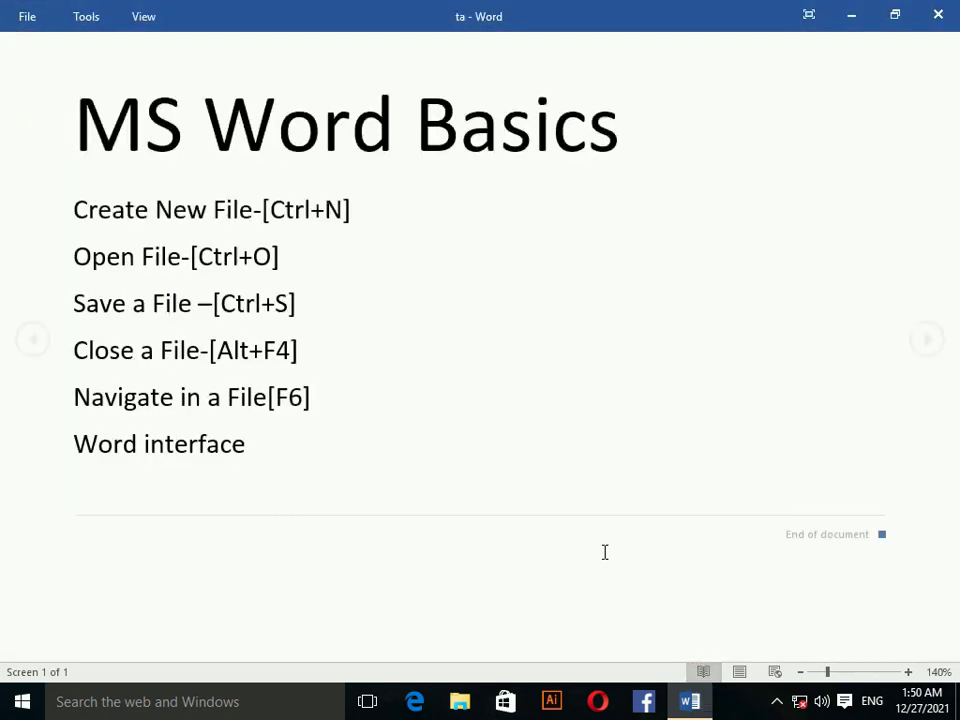
left_click(390, 304)
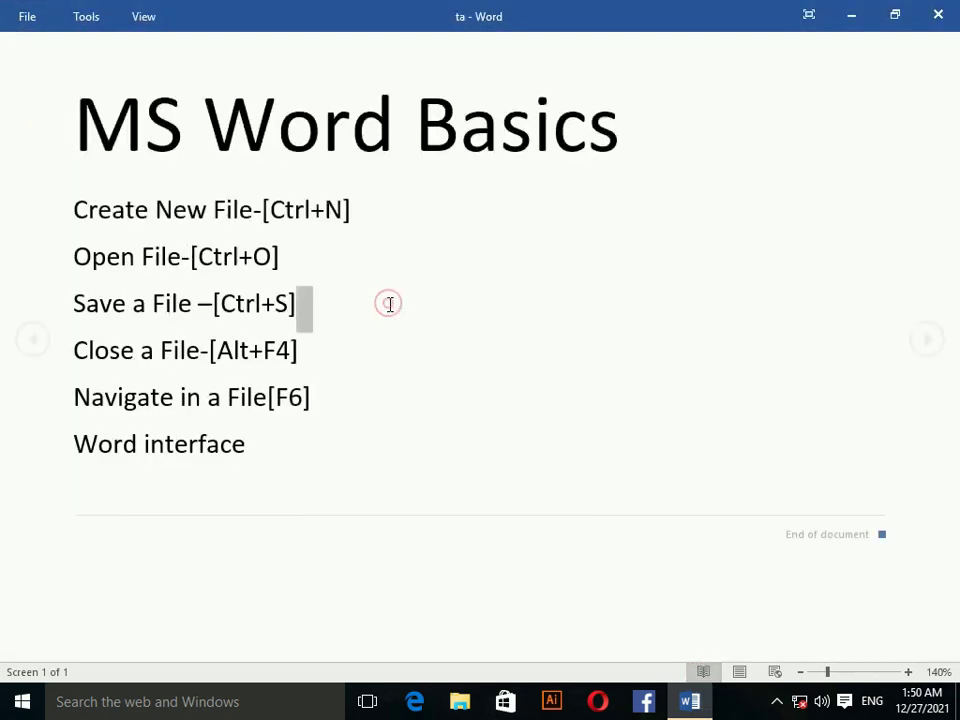
left_click(739, 673)
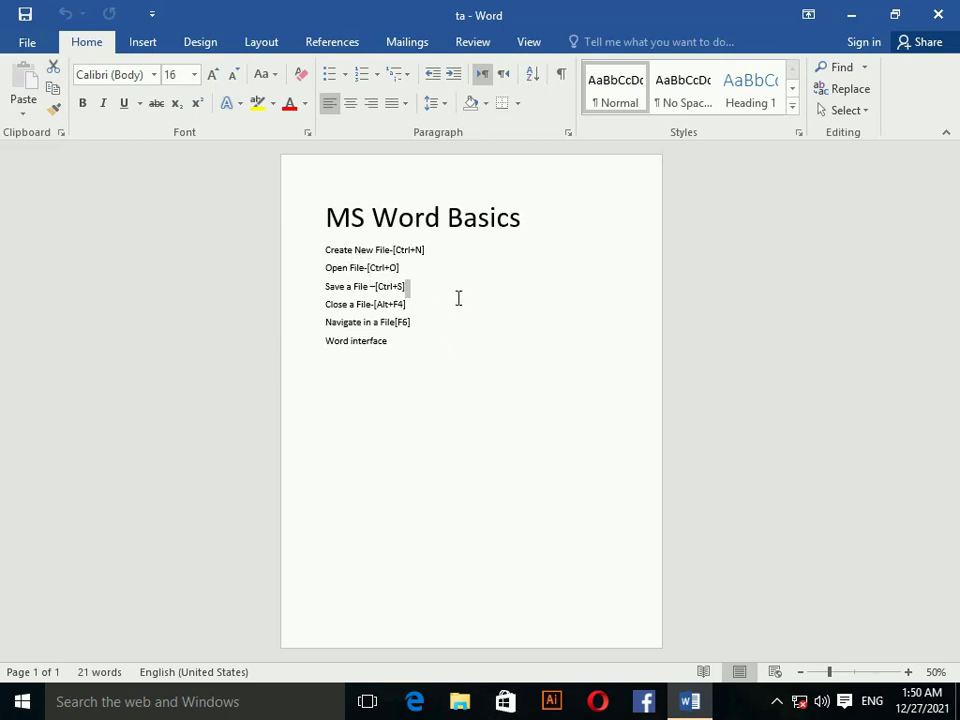
left_click(742, 670)
- Place the cursor in the blank area below the text, and display the ribbon's key tips, including those for the Insert commands
left_click(494, 418)
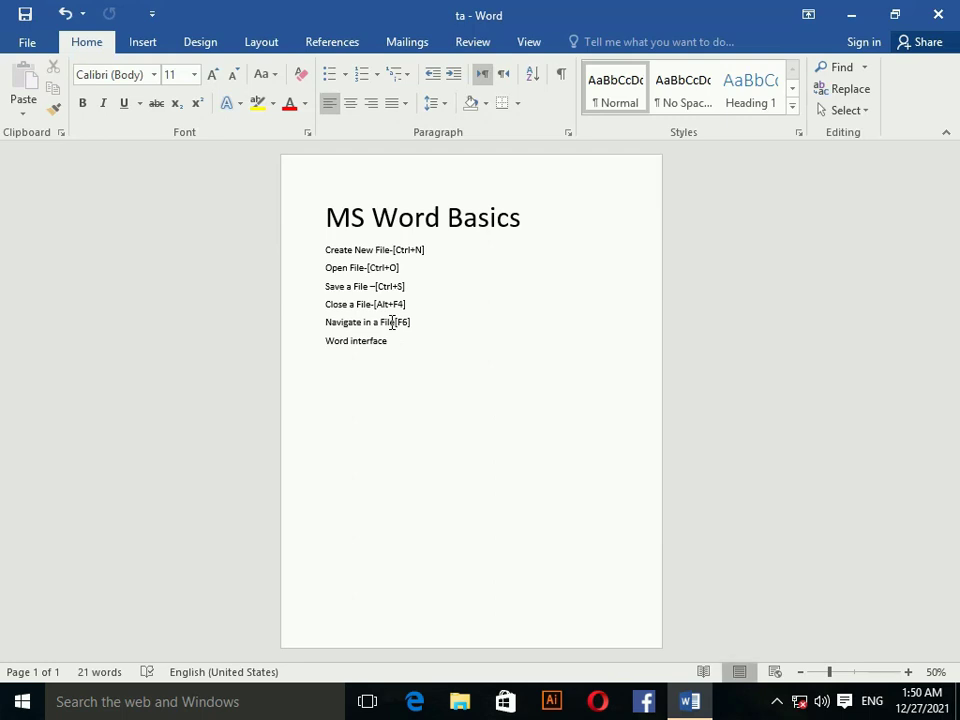
key("alt")
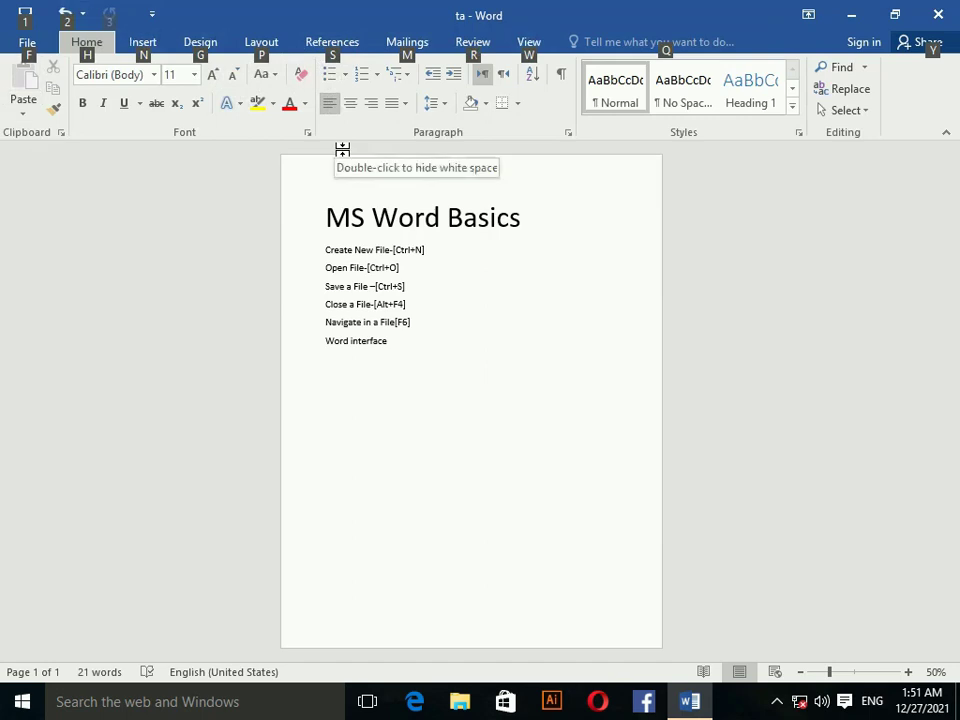
key("n")
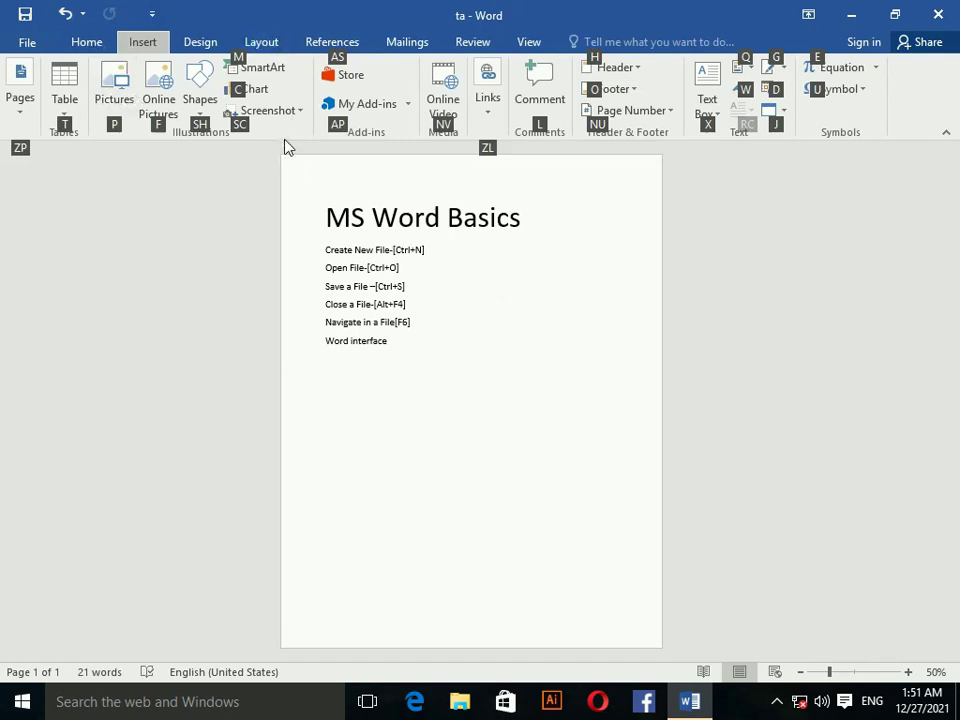
key("alt")
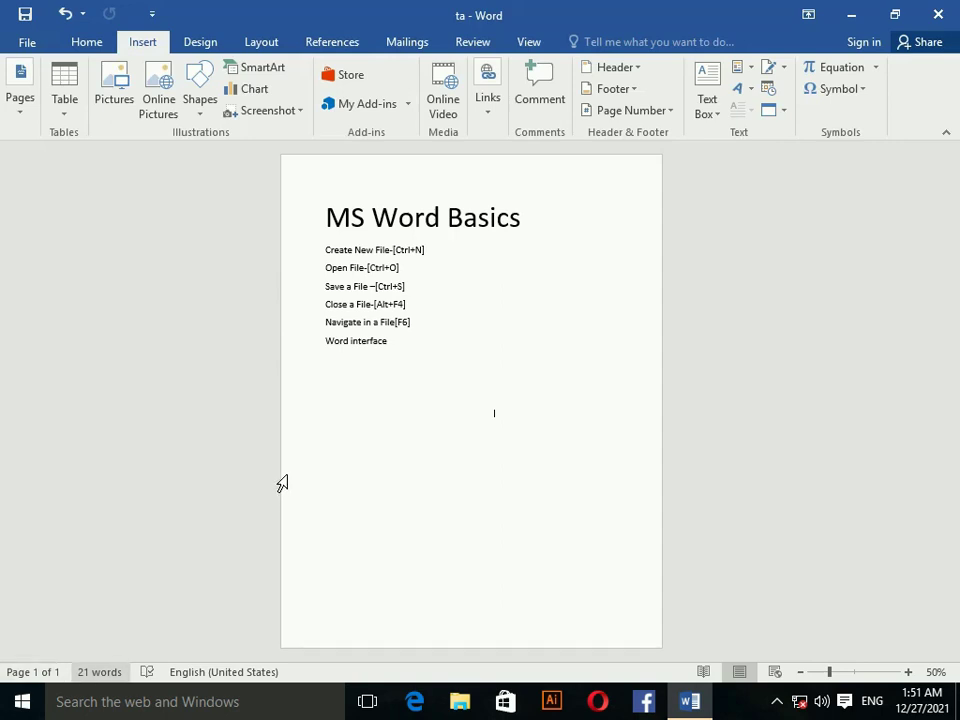
key("alt")
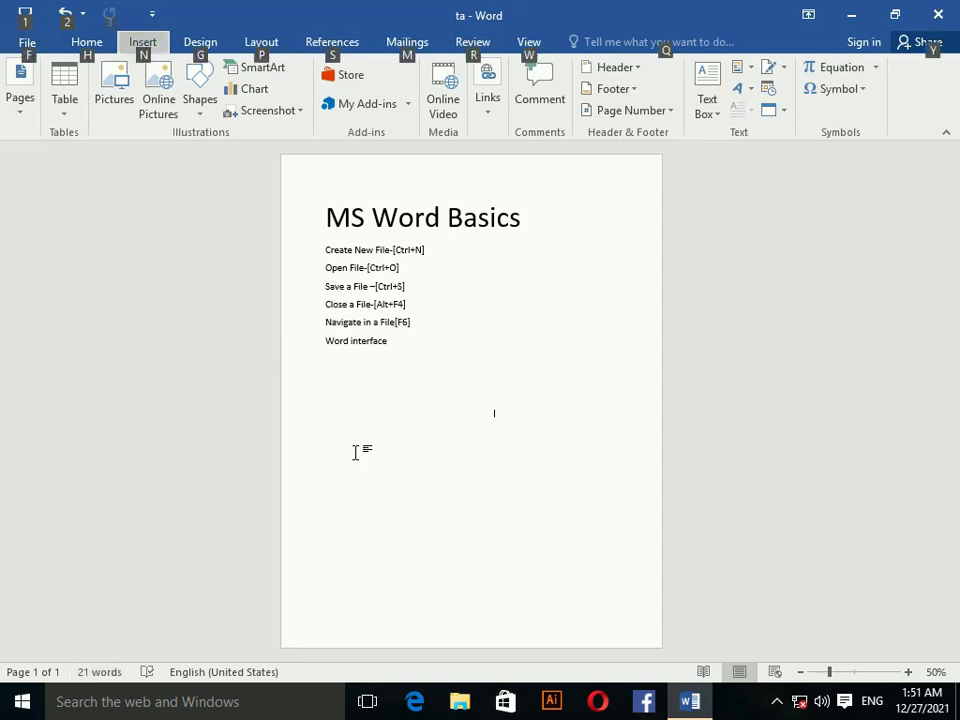